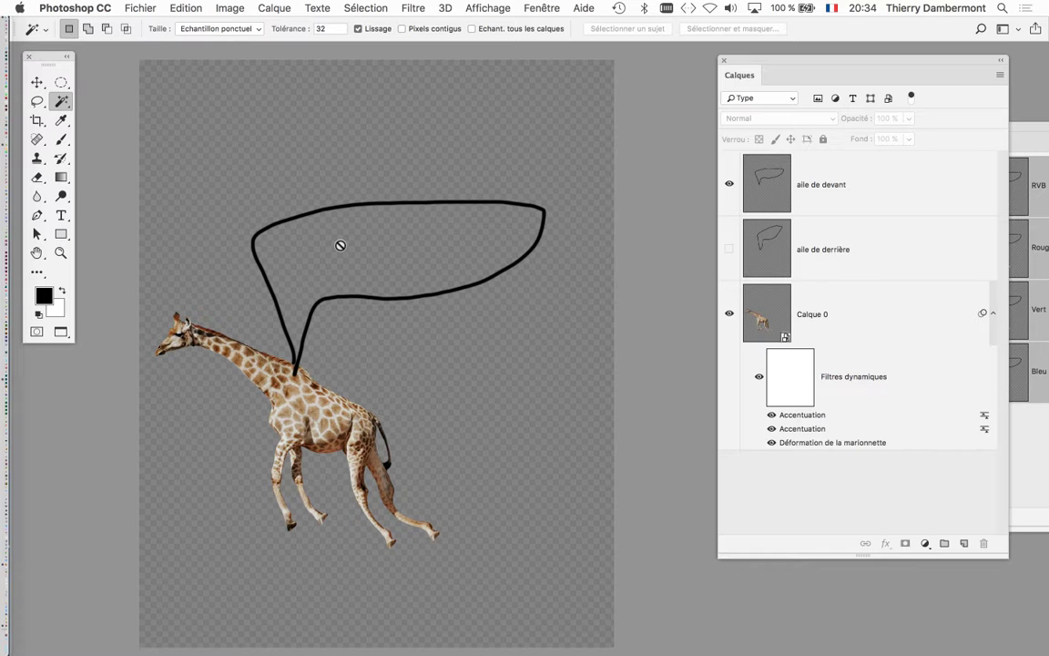
Step: Switch girafe-08.psd to standard screen mode and hide the browser so the desktop shows behind
key("f")
key("f")
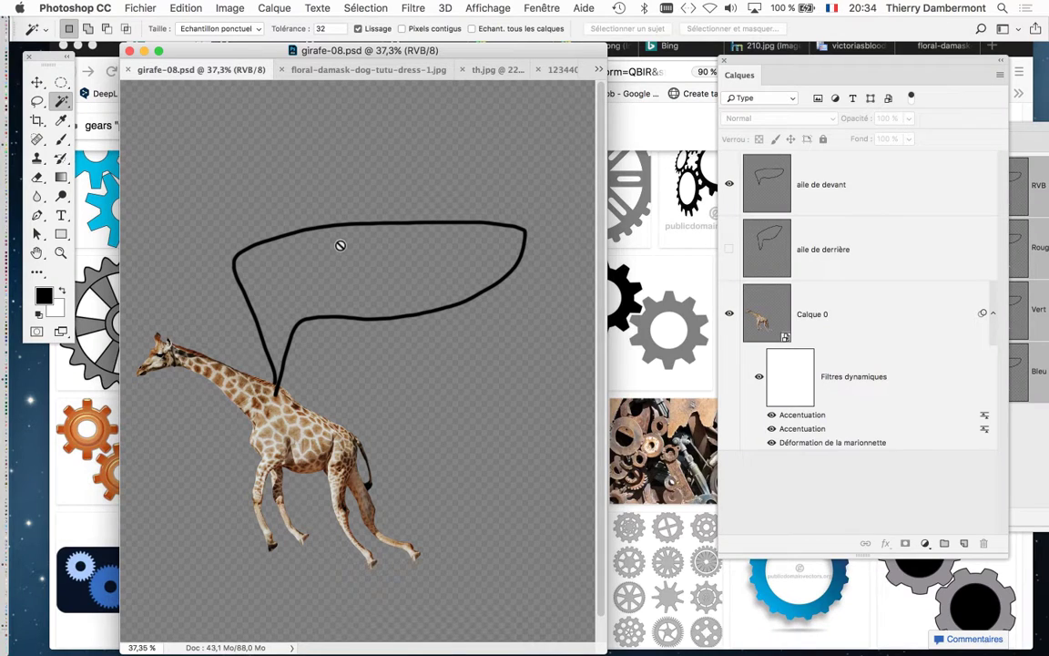
key("super+alt+h")
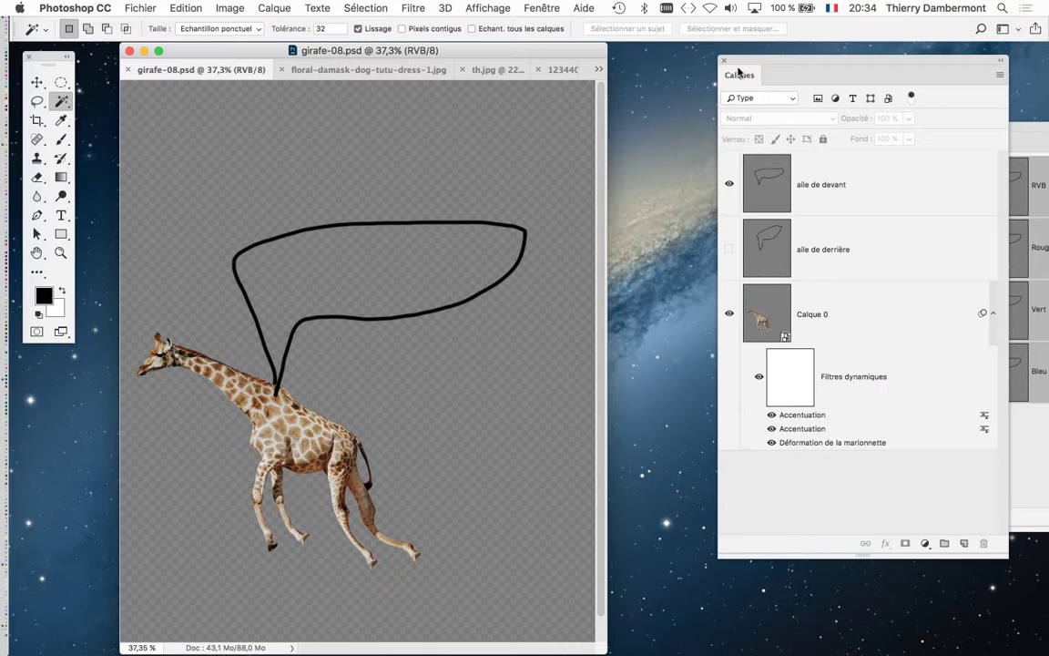
Step: Move the Calques panel lower and float th.jpg in its own window beside the giraffe document
left_click_drag(739, 72, 786, 492)
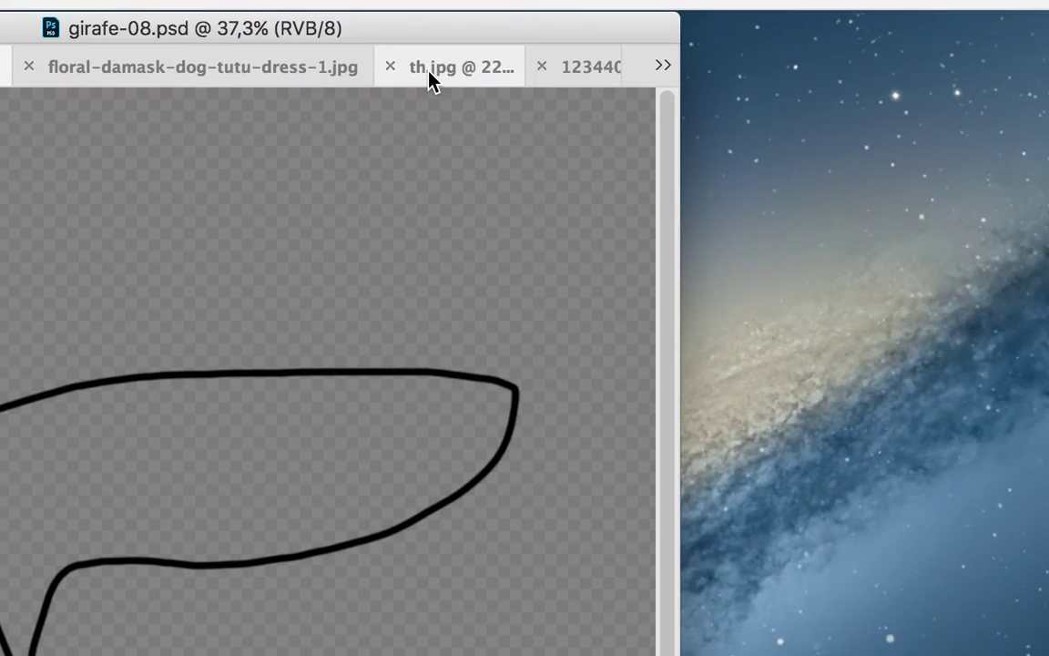
left_click(429, 73)
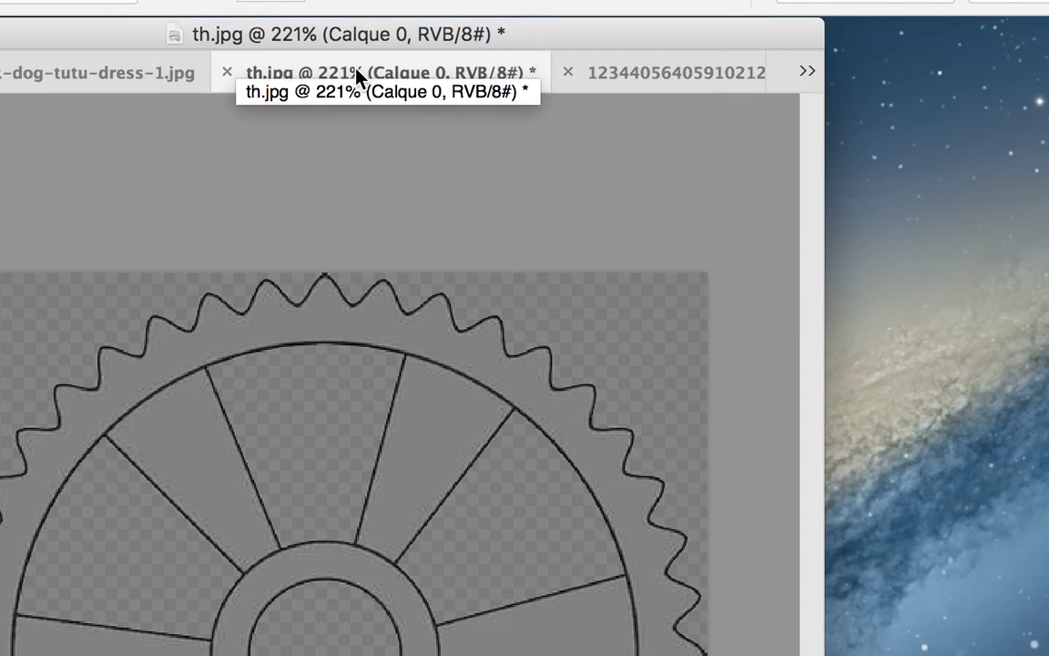
left_click_drag(364, 77, 530, 141)
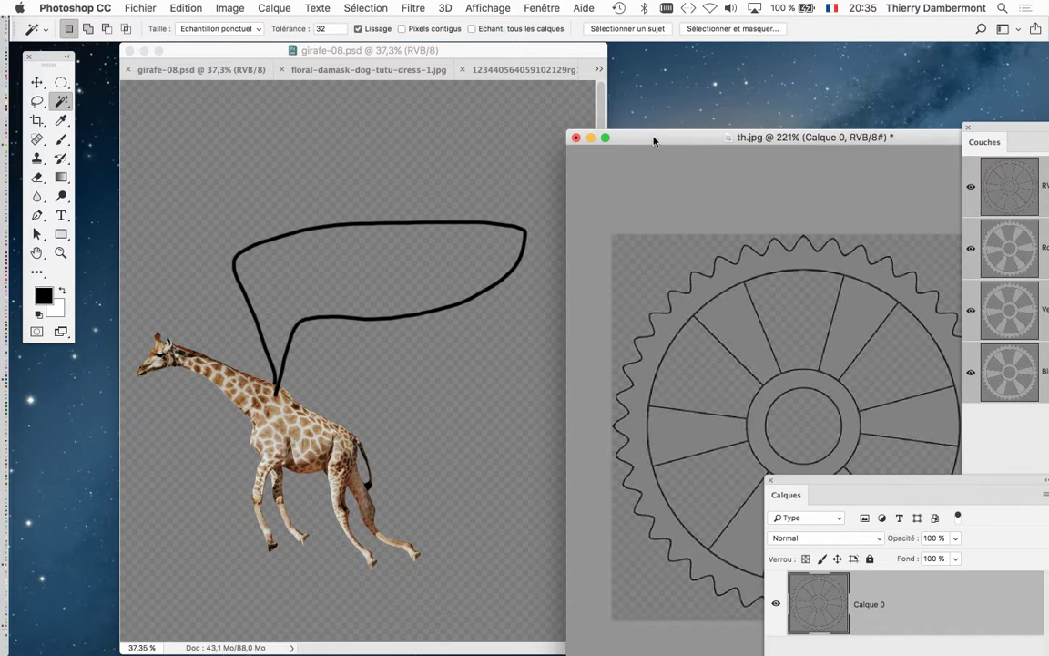
Step: Drag the th.jpg gear outline onto the giraffe canvas near the top of the wing
left_click_drag(590, 137, 556, 101)
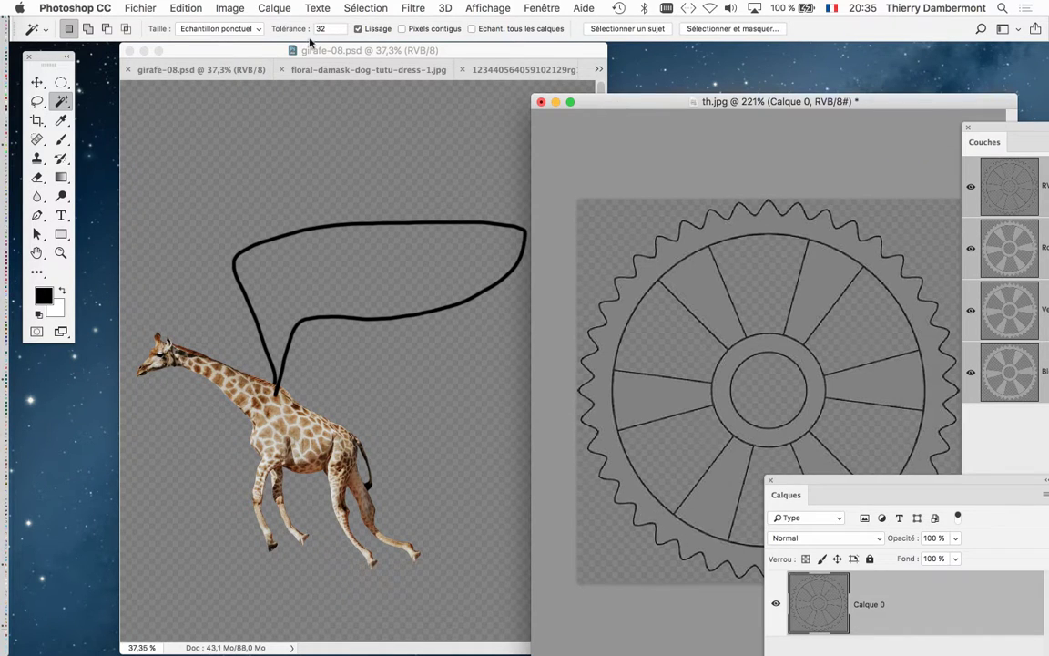
left_click(37, 82)
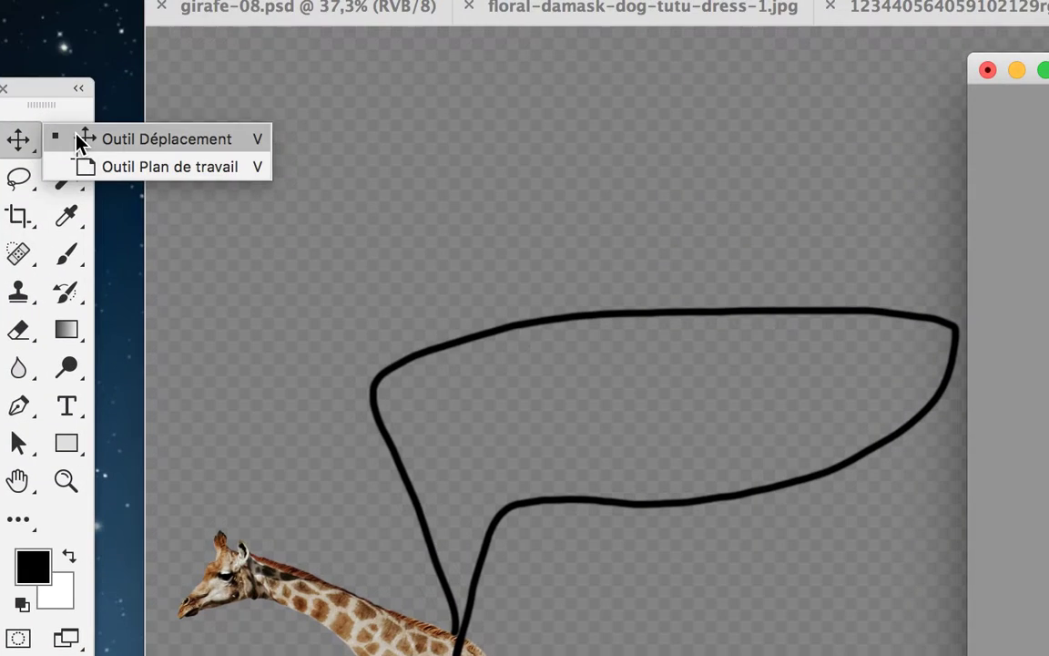
left_click(86, 139)
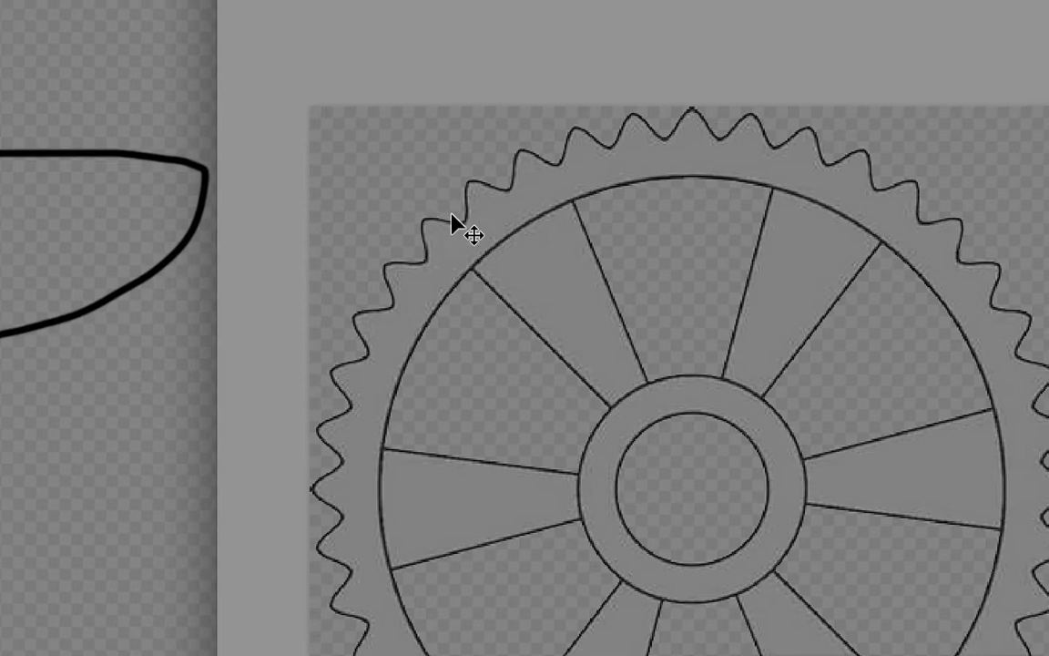
mouse_move(453, 224)
left_mouse_down()
mouse_move(268, 235)
mouse_move(235, 217)
mouse_move(337, 224)
left_mouse_up()
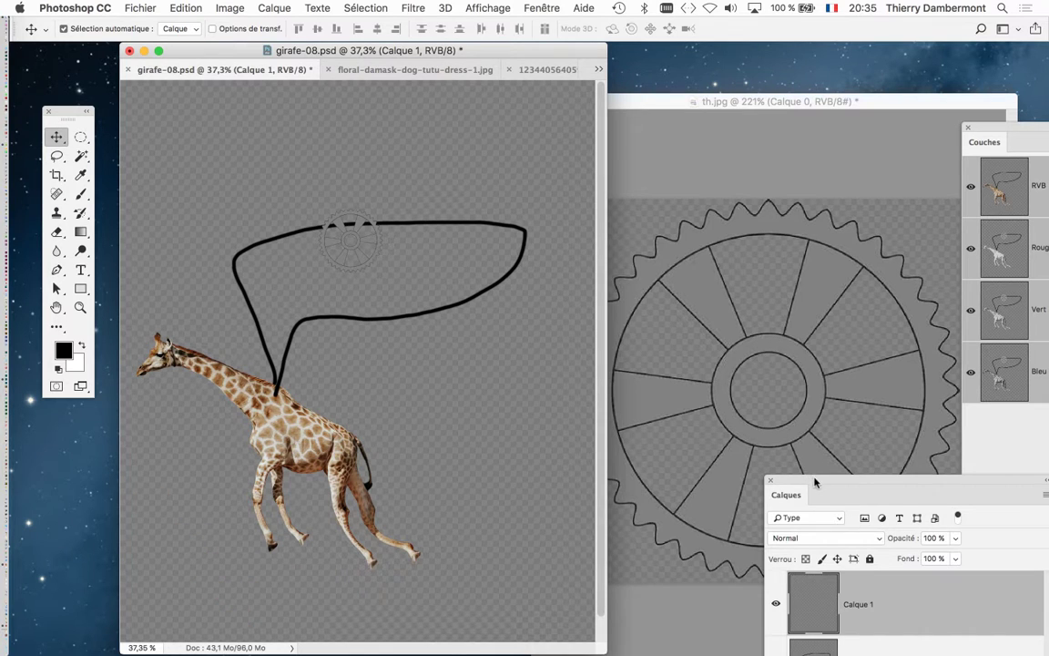
left_click_drag(816, 483, 504, 119)
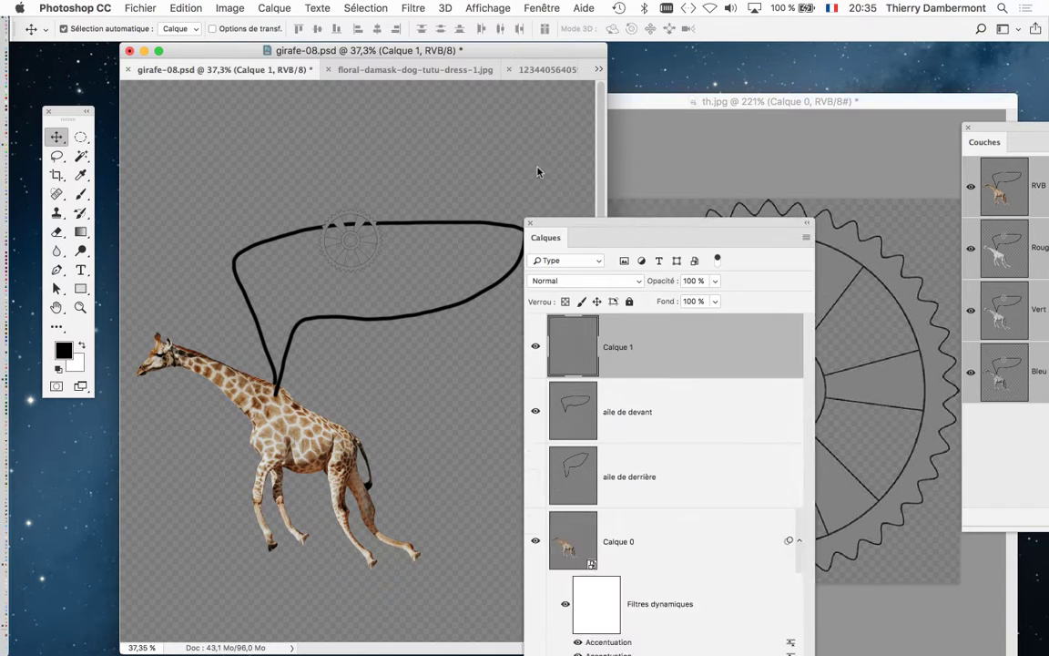
left_click_drag(385, 233, 378, 235)
Step: Delete the new gear layer Calque 1 by dragging it to the trash
scroll(382, 237, "up", 5)
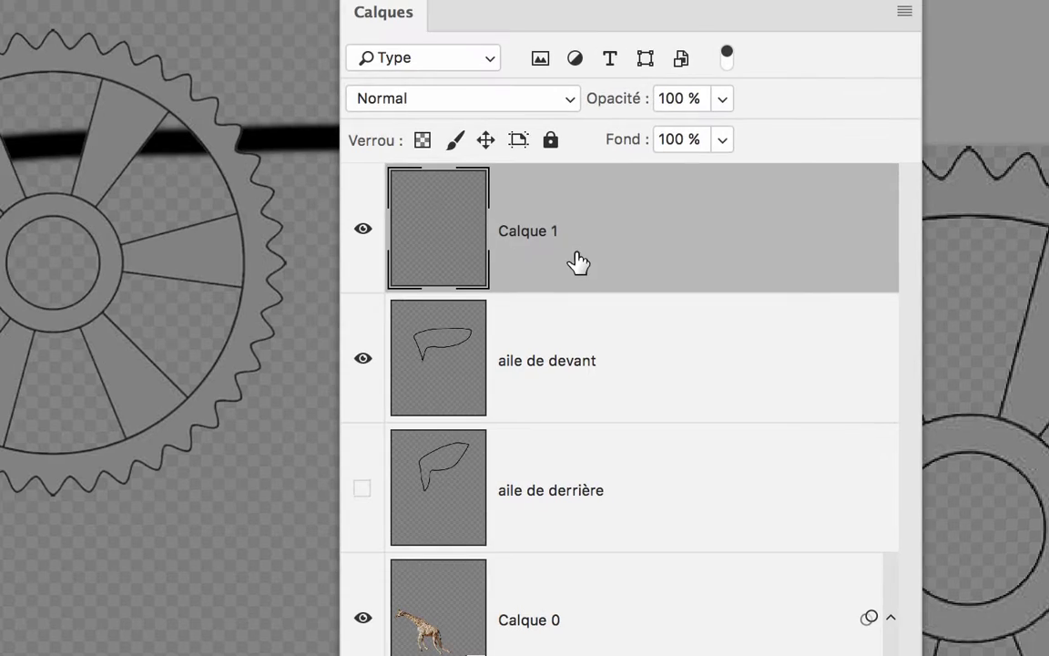
left_click_drag(586, 263, 707, 553)
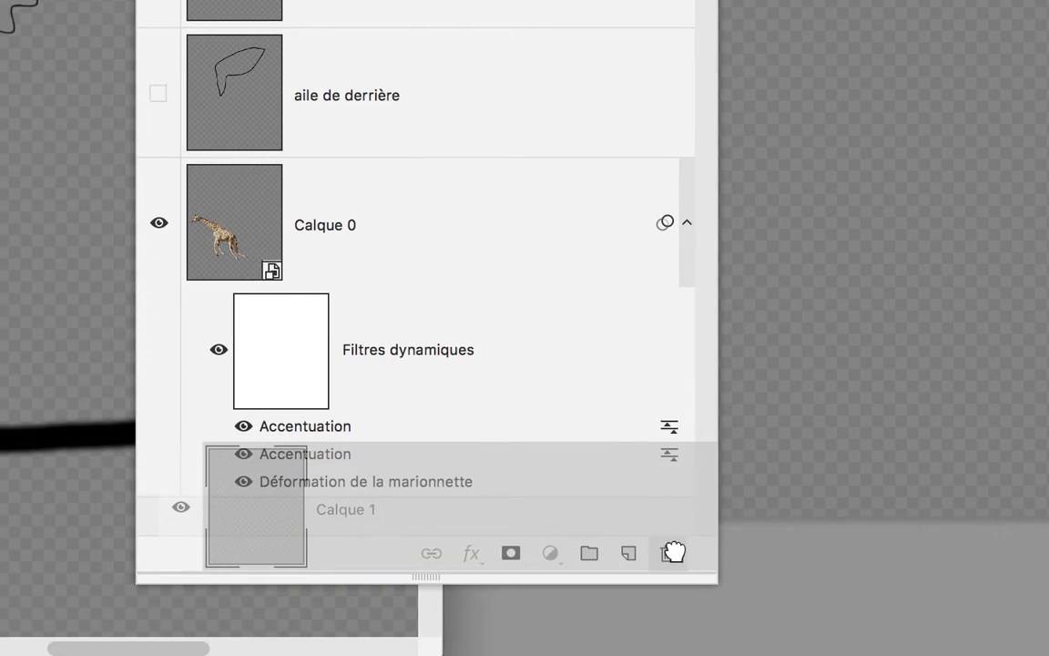
left_click_drag(707, 553, 630, 545)
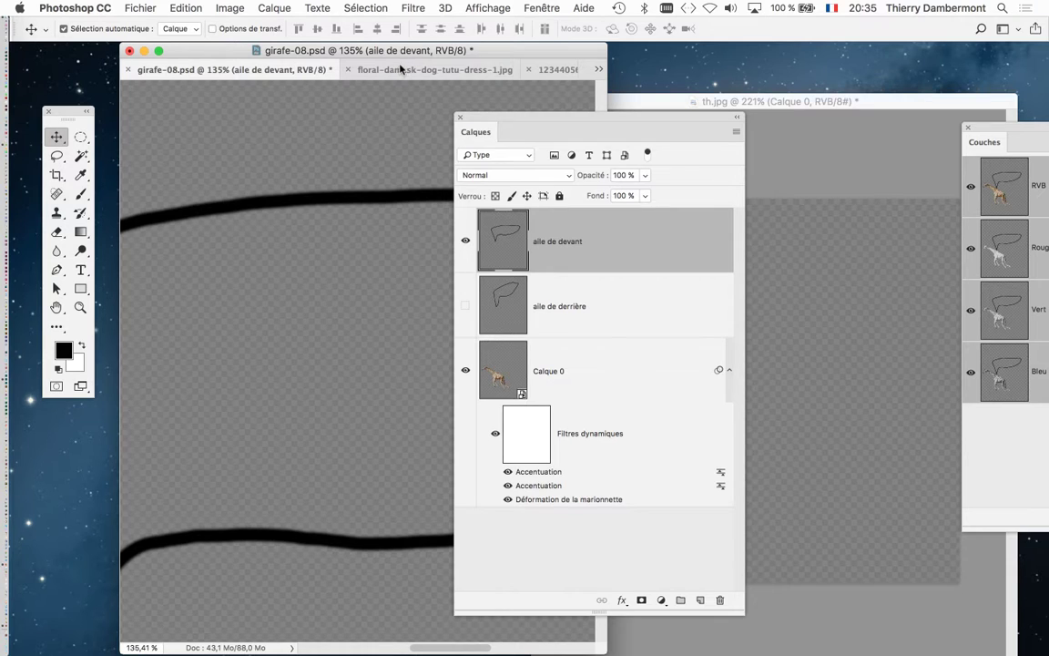
Step: Close the gear outline document, saving it as th.psd with default compatibility options
left_click(400, 69)
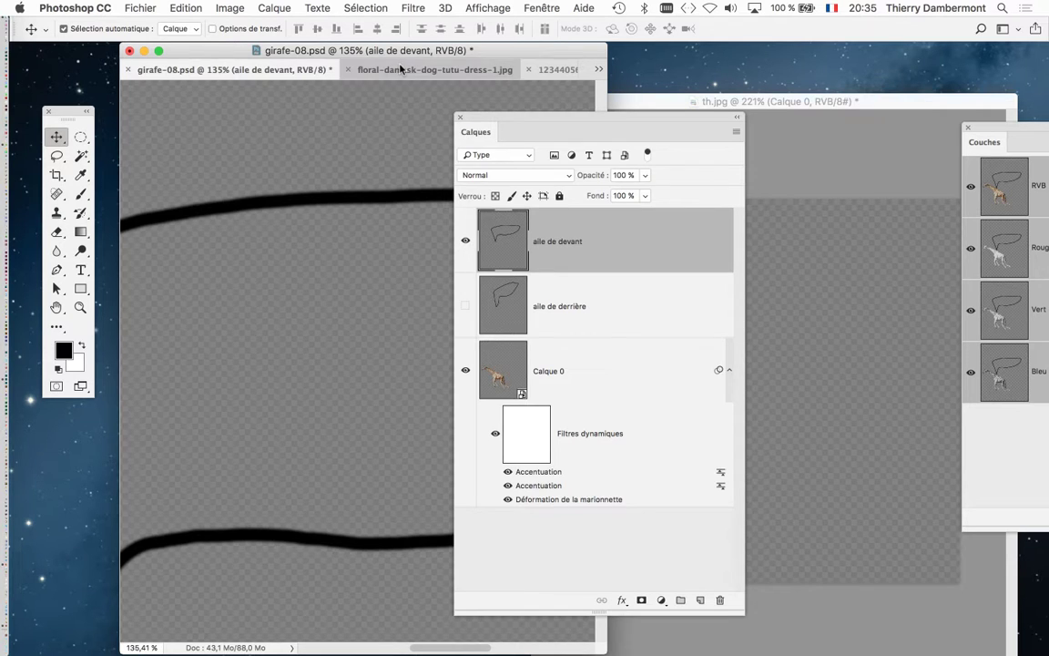
key("ctrl+Tab")
left_click_drag(511, 120, 834, 170)
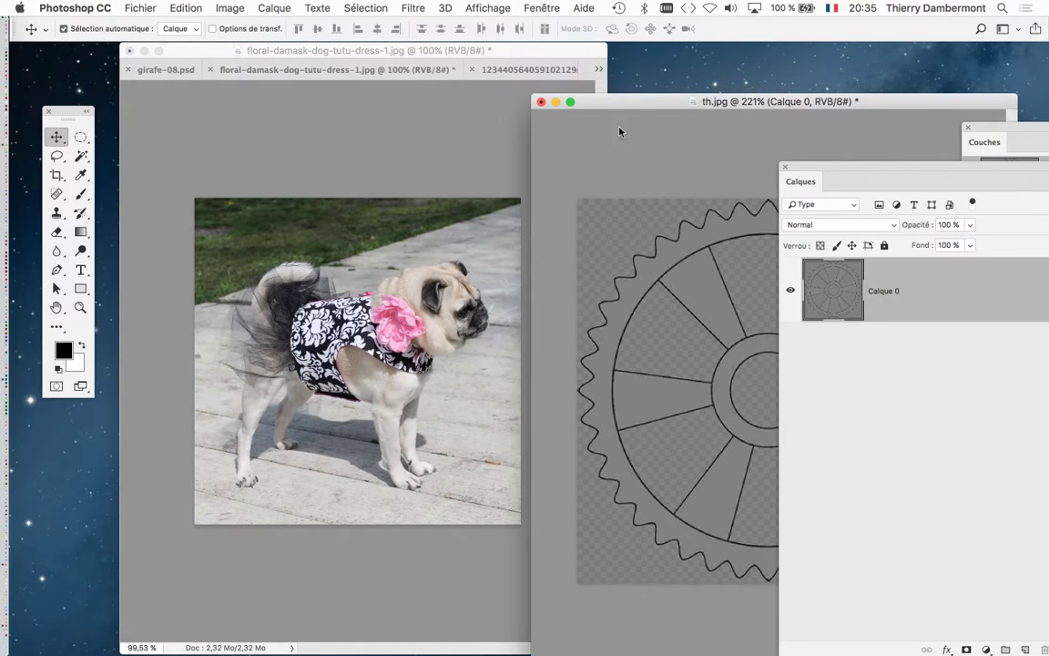
key("super+q")
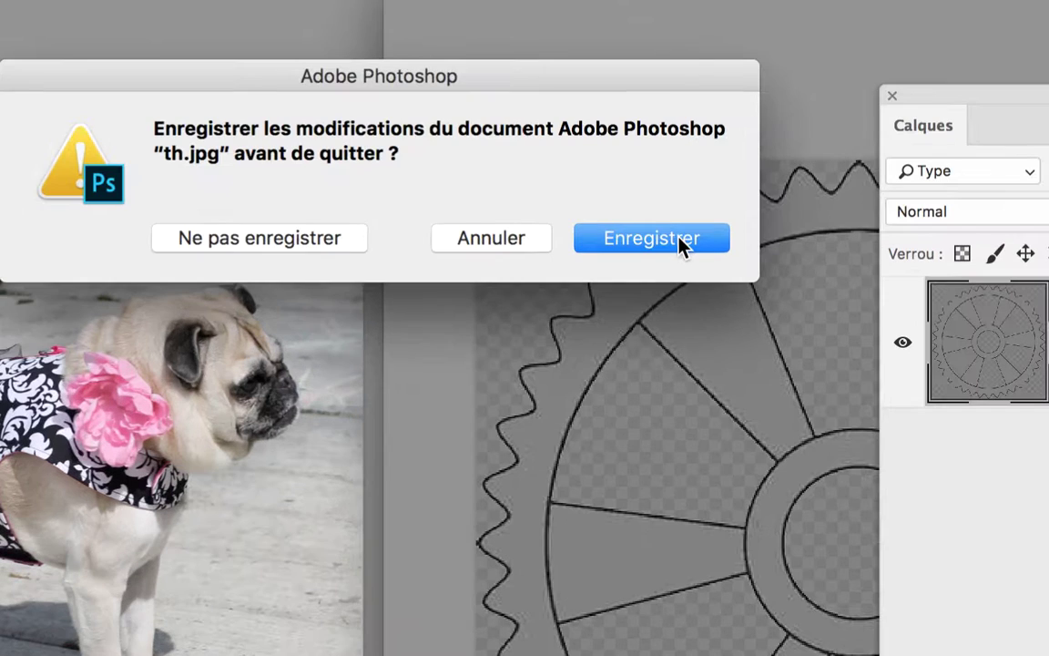
left_click(678, 238)
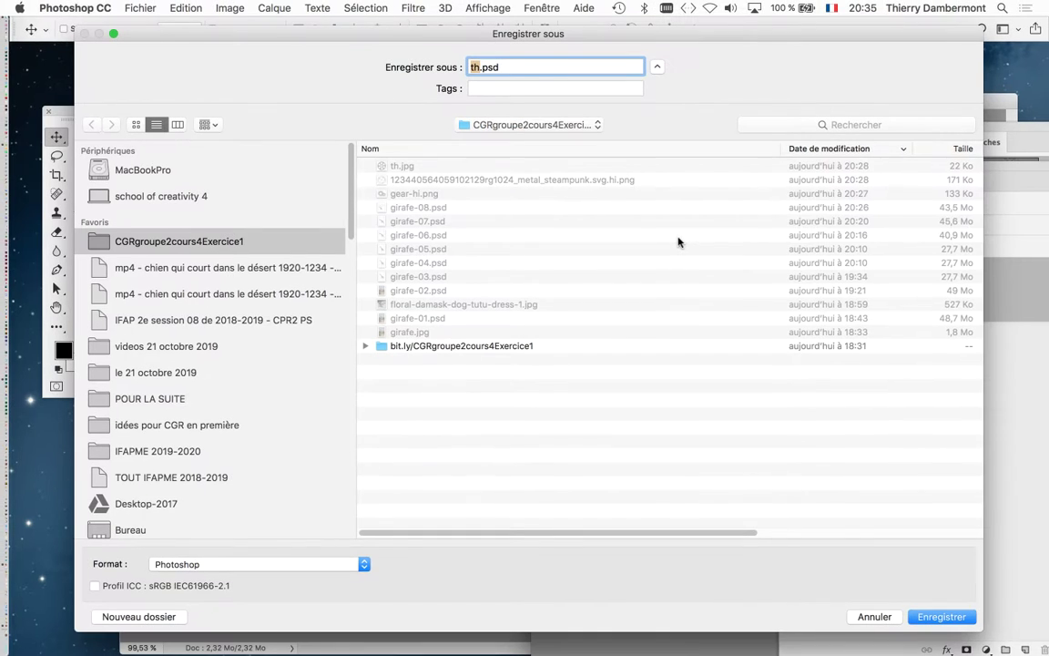
left_click(942, 617)
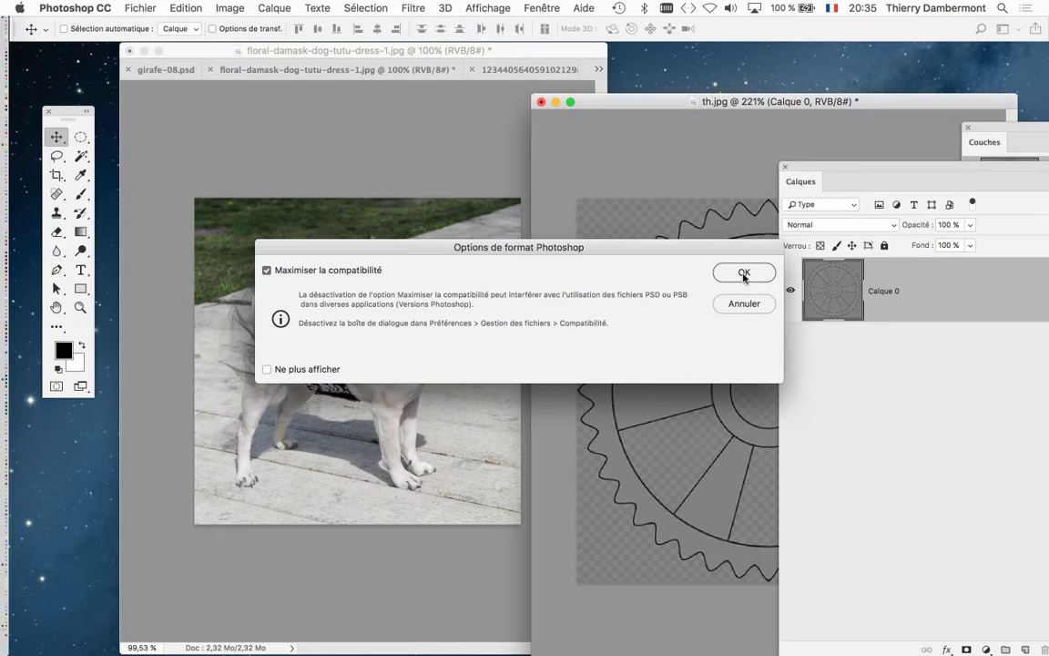
key("Return")
Step: Close the floral dog photo without saving and fit girafe-08.psd on screen
left_click(501, 70)
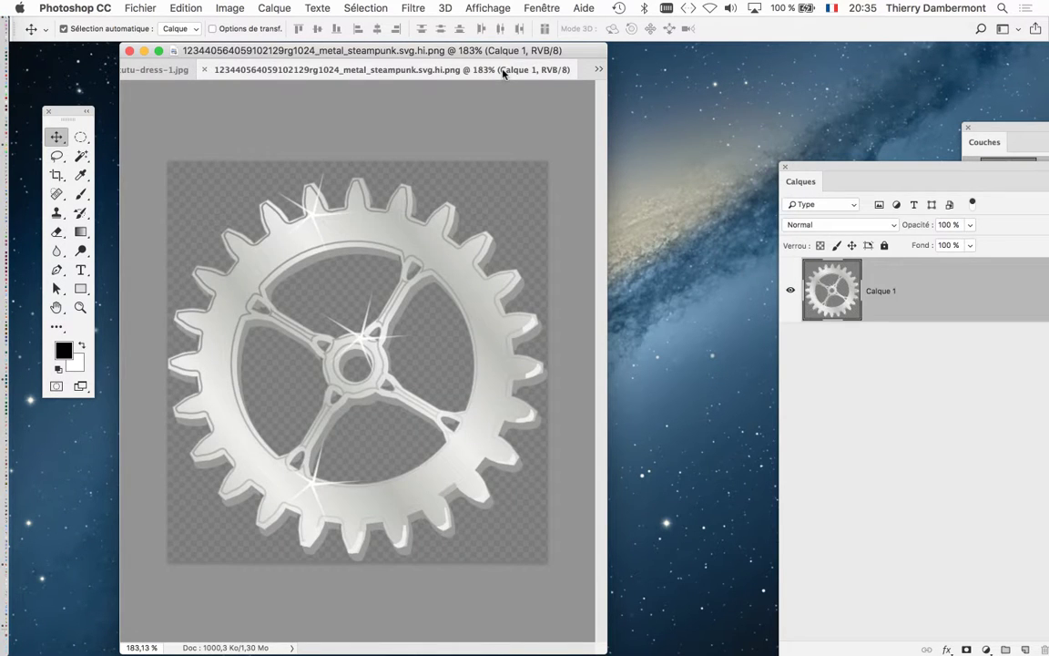
left_click(447, 73)
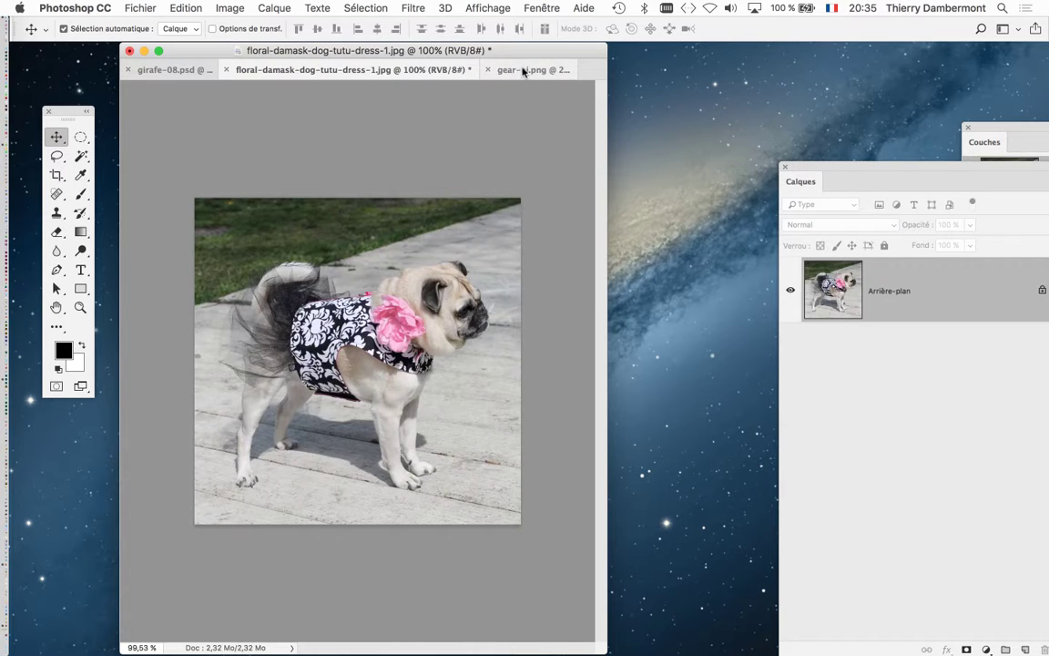
left_click(472, 70)
left_click(417, 72)
key("super+q")
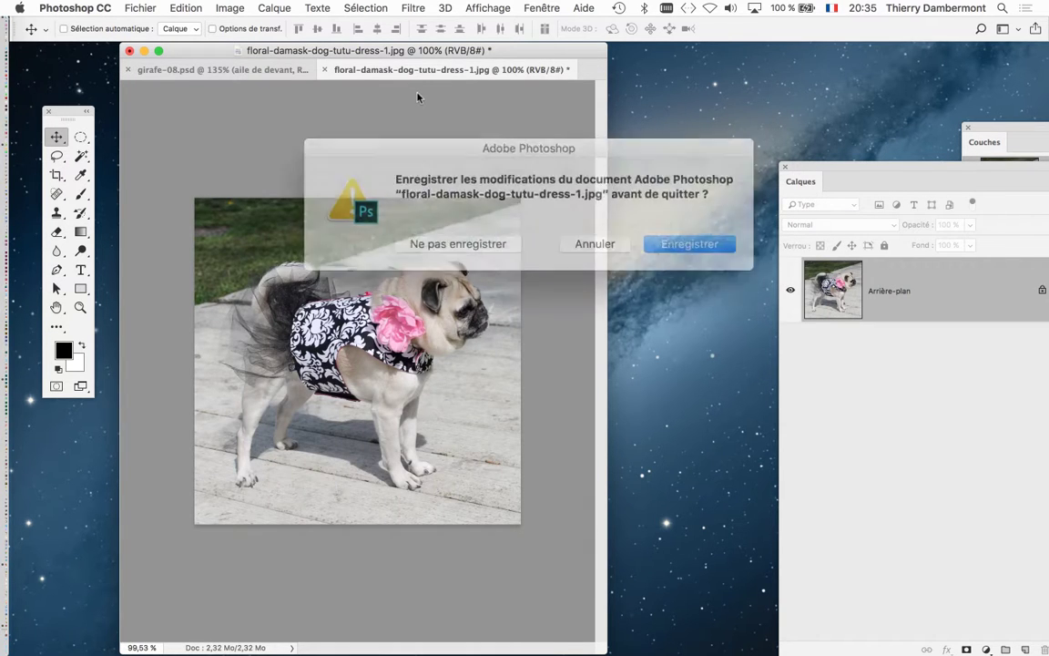
left_click(469, 237)
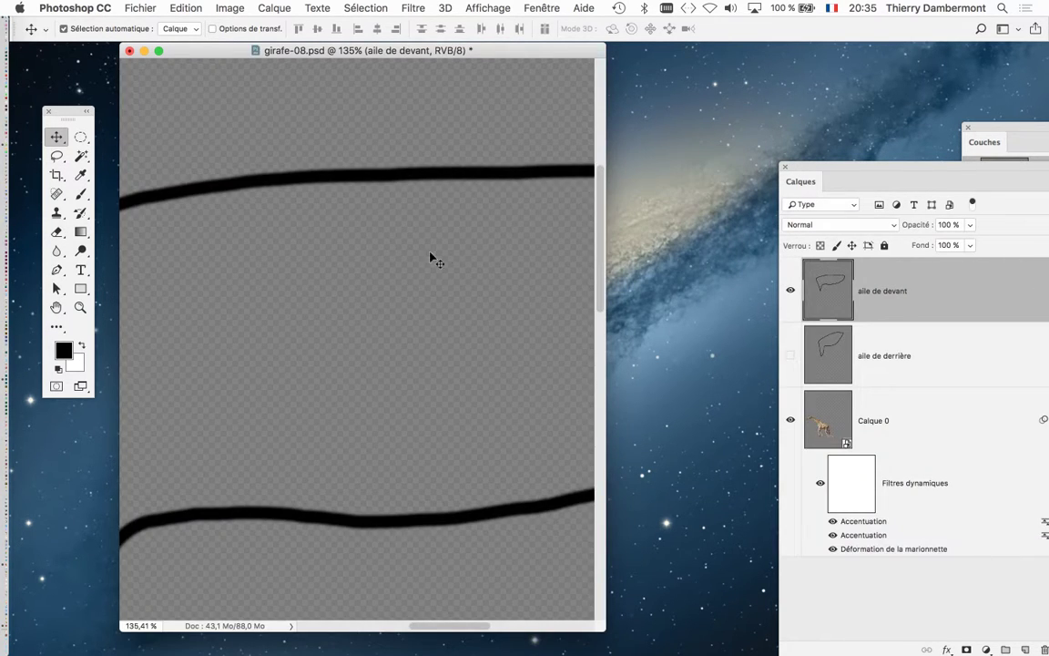
key("super+0")
Step: Show girafe-08.psd full-screen on grey with a floating Calques panel, then bring up the Fichier menu
key("f")
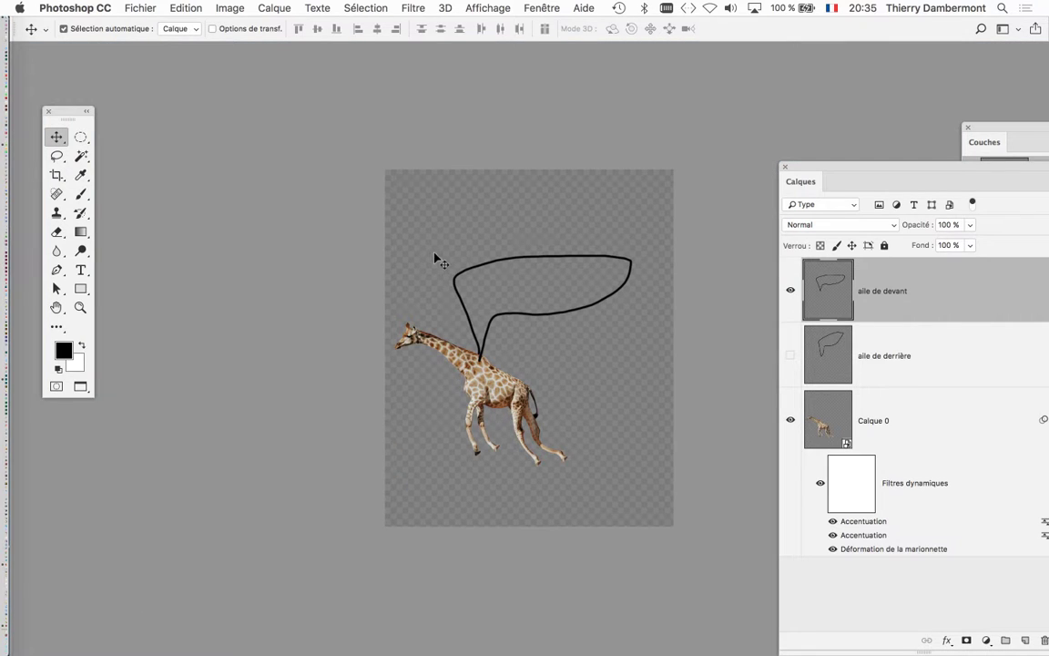
key("super+0")
scroll(537, 286, "up", 2)
scroll(492, 273, "right", 5)
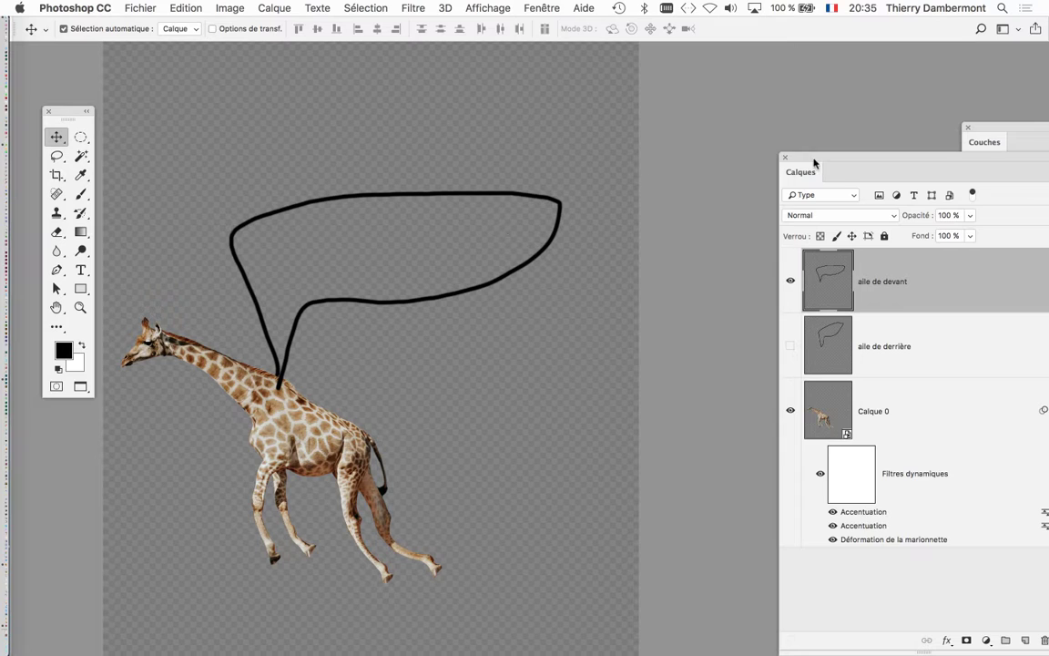
mouse_move(816, 158)
left_mouse_down()
mouse_move(643, 91)
mouse_move(629, 72)
left_mouse_up()
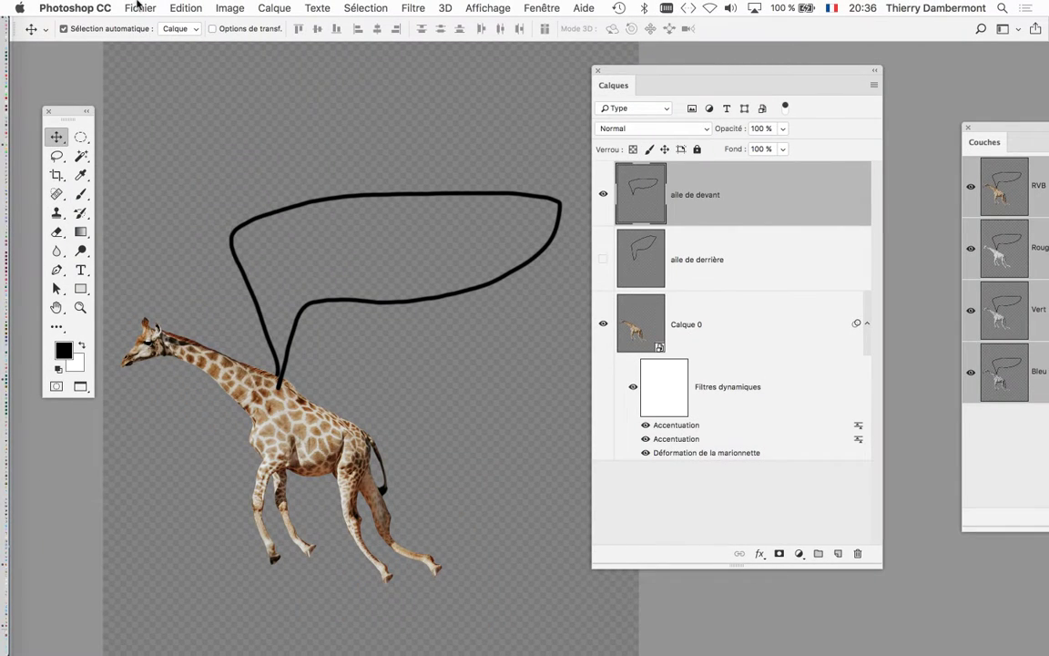
left_click(139, 7)
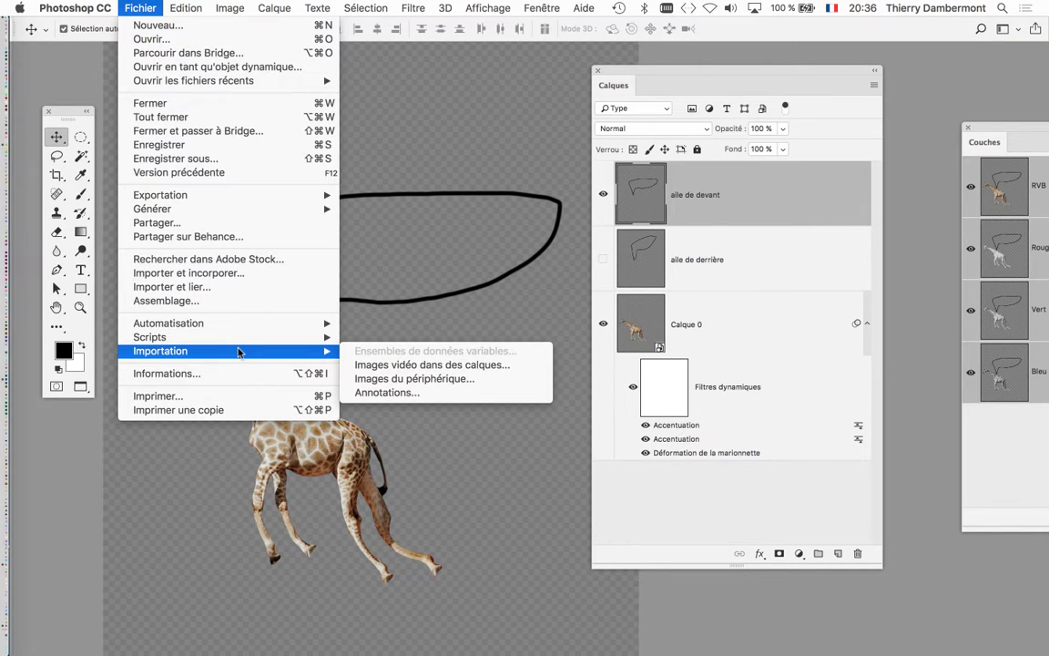
mouse_move(160, 351)
left_click(141, 7)
left_click(142, 7)
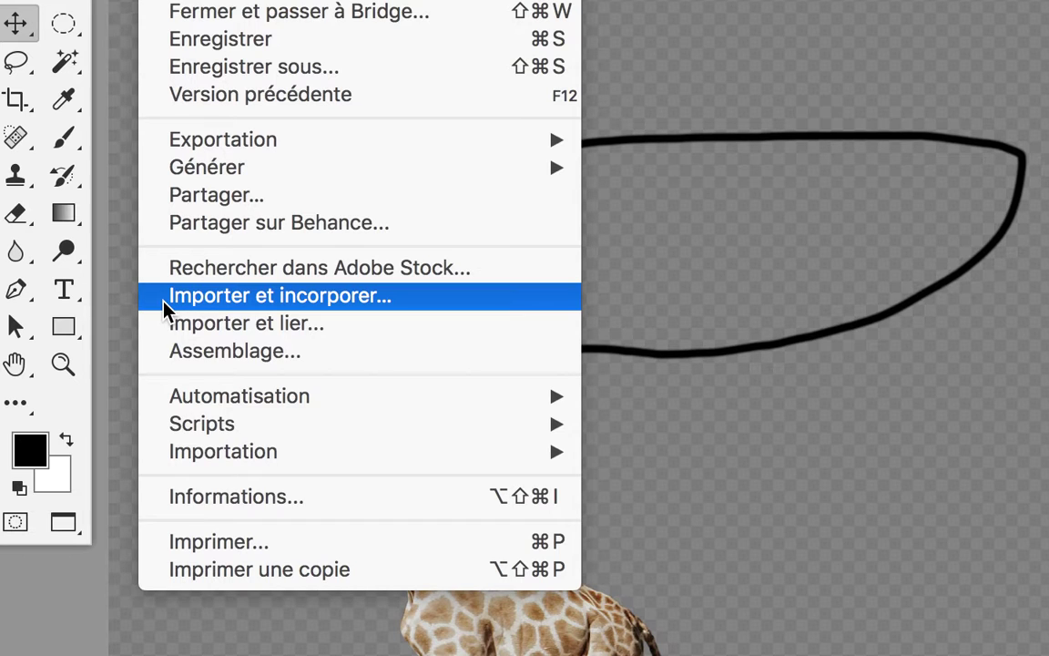
Step: Embed th.psd as a smart-object layer named th and commit the placement
left_click(165, 306)
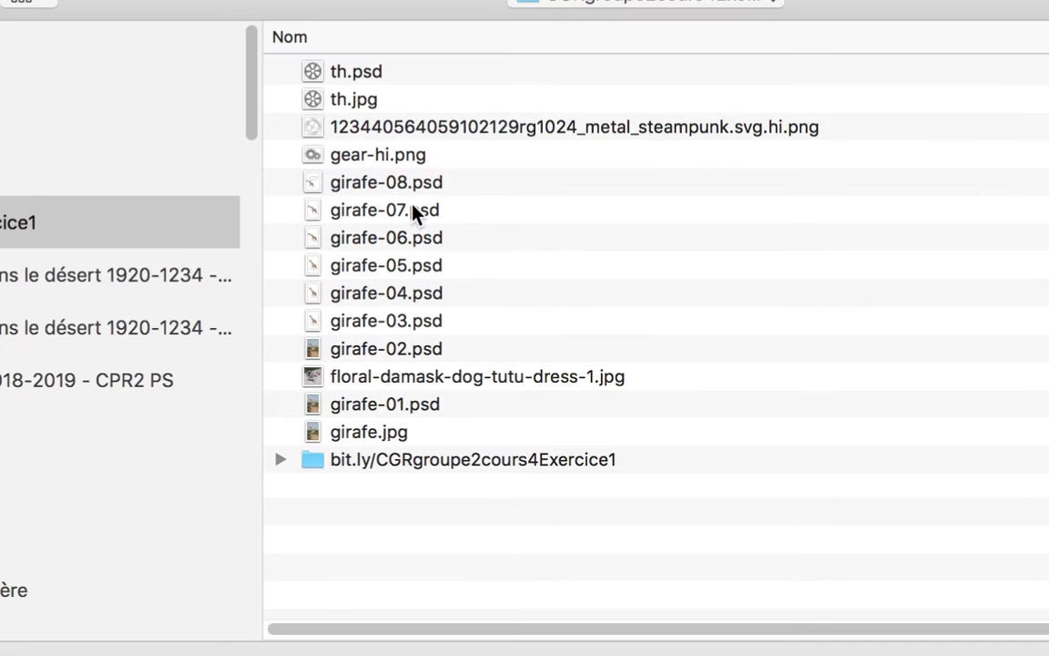
left_click(414, 160)
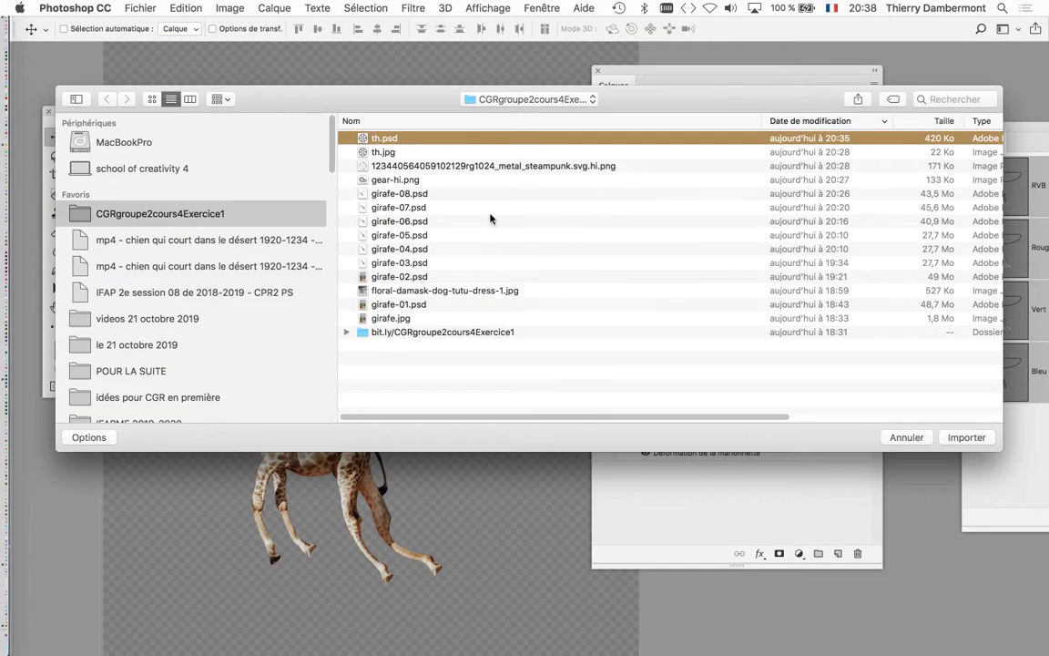
left_click(967, 438)
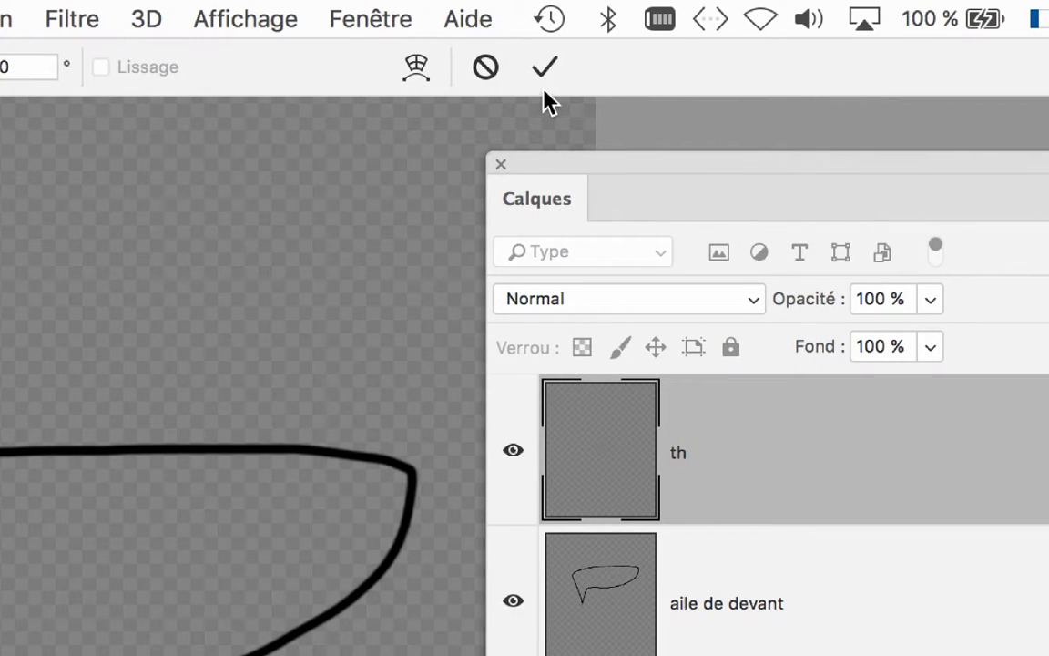
left_click(544, 89)
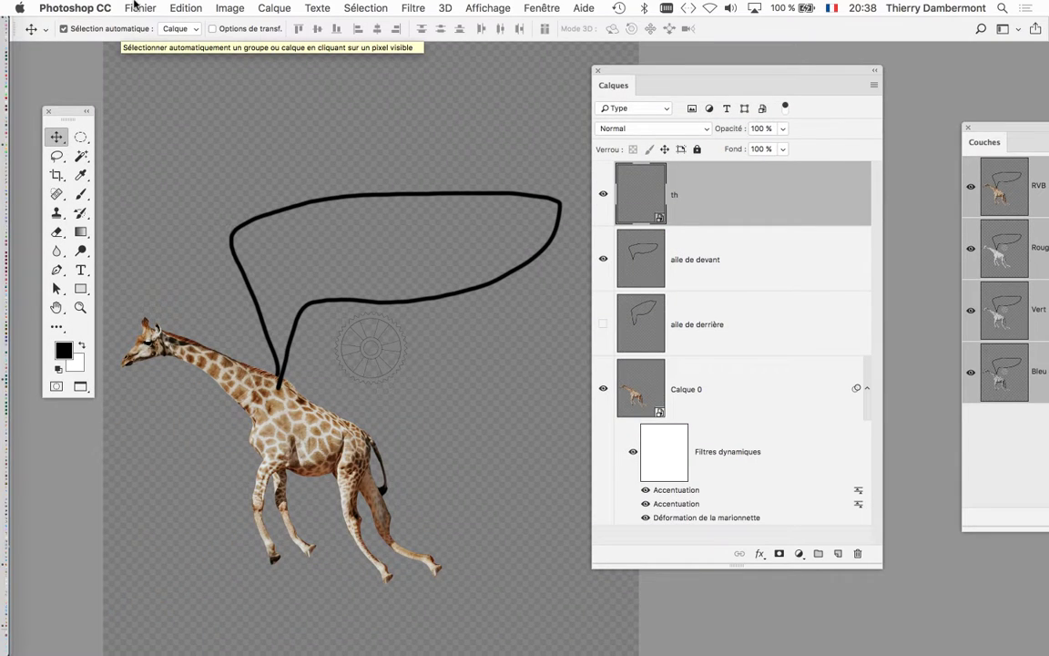
Step: Embed gear-hi.png as a smart-object layer of coloured gears and commit it
left_click(140, 7)
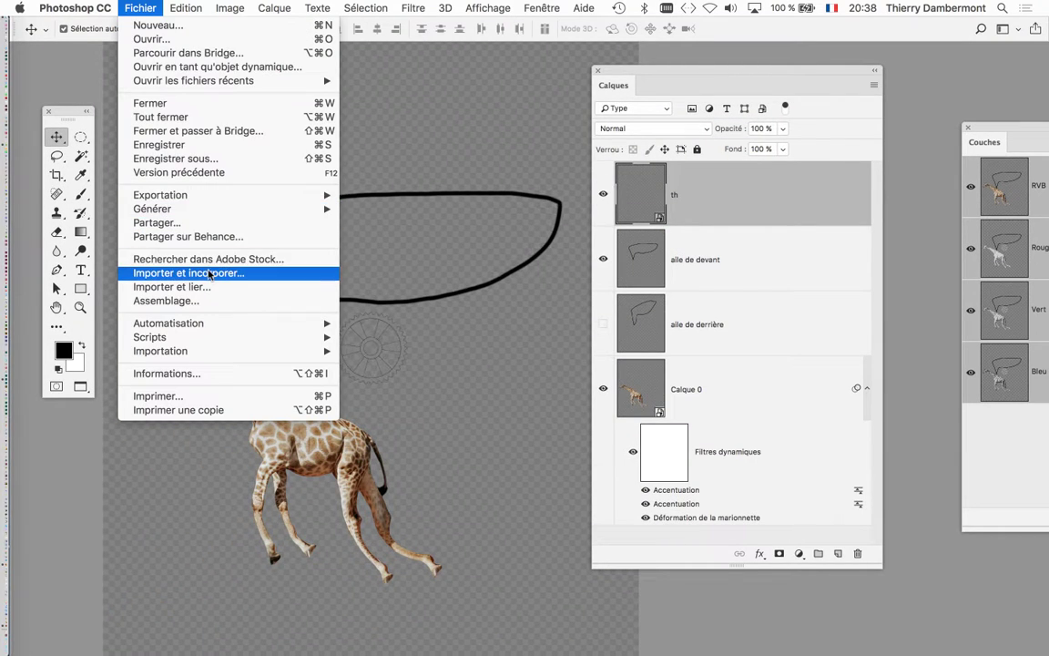
left_click(213, 275)
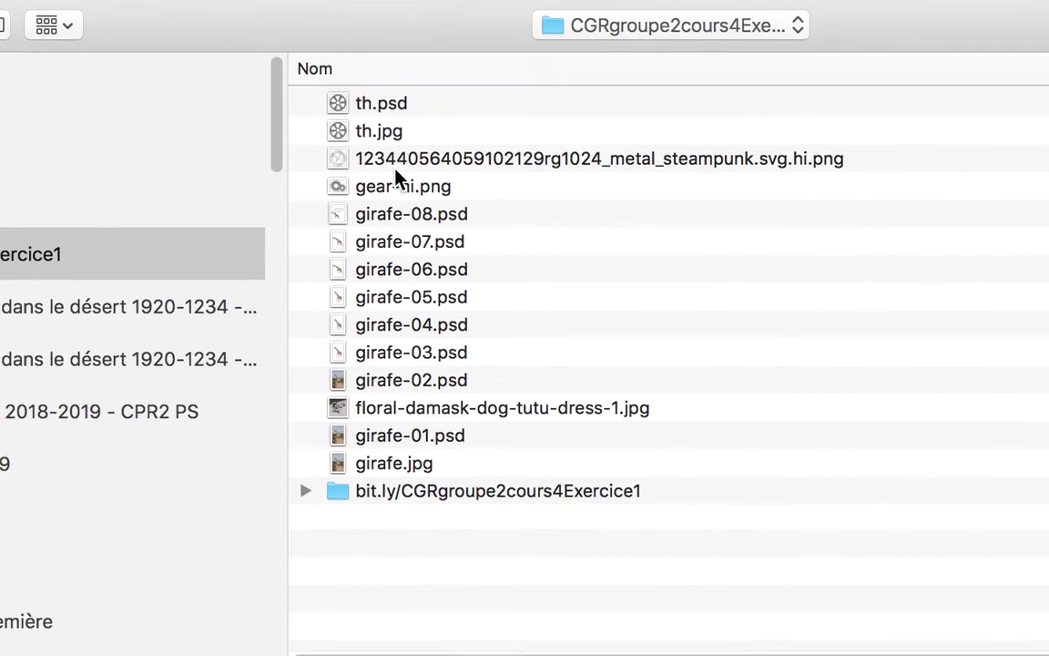
left_click(405, 180)
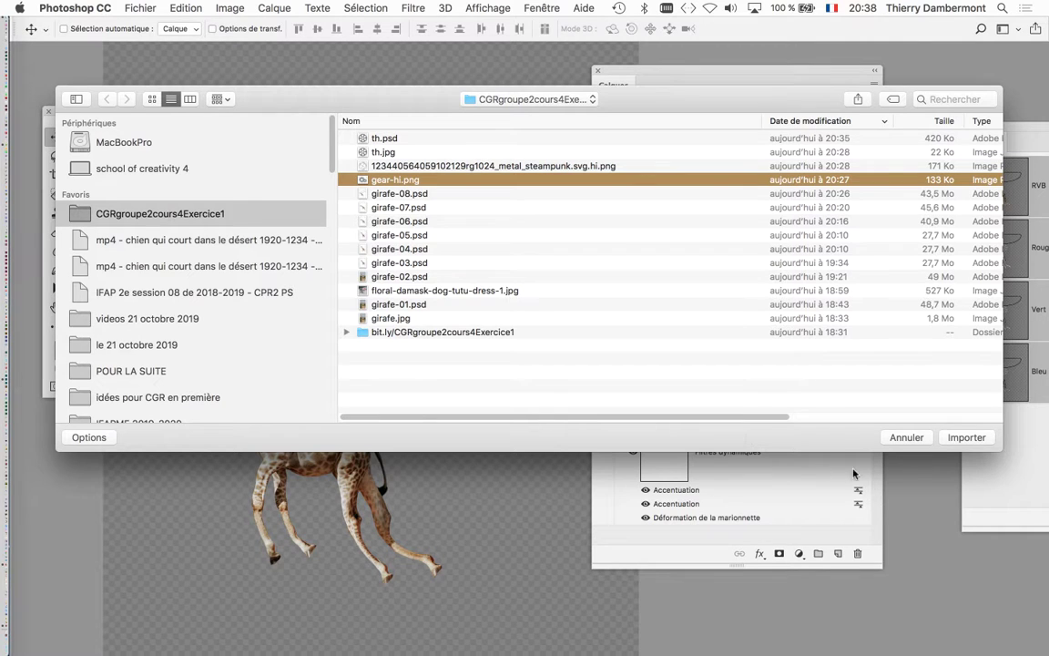
left_click(956, 435)
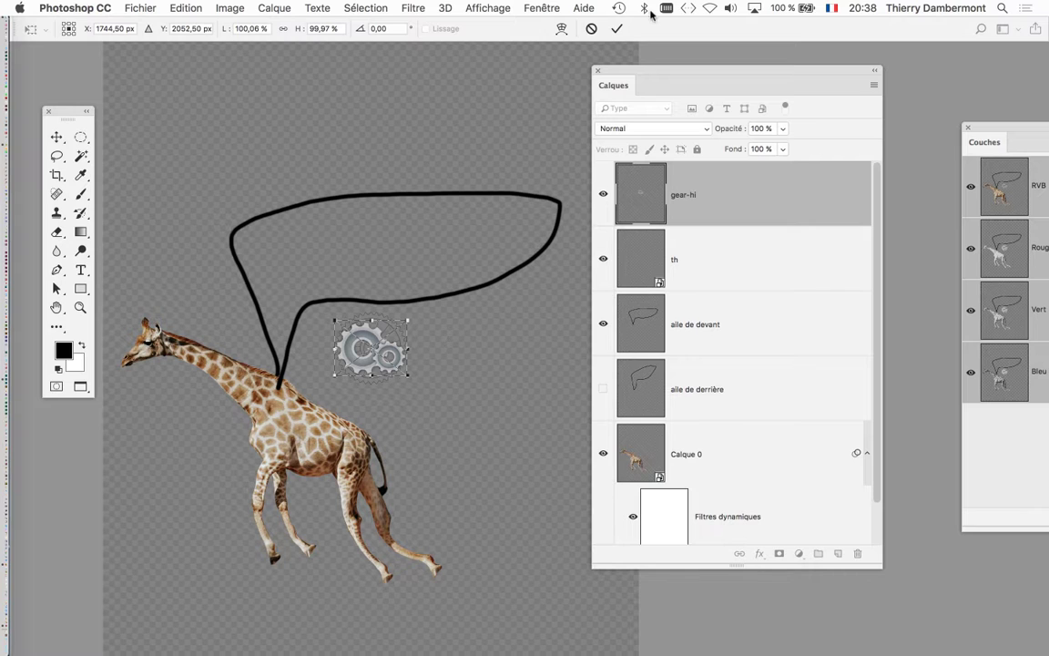
left_click(617, 28)
left_click(139, 8)
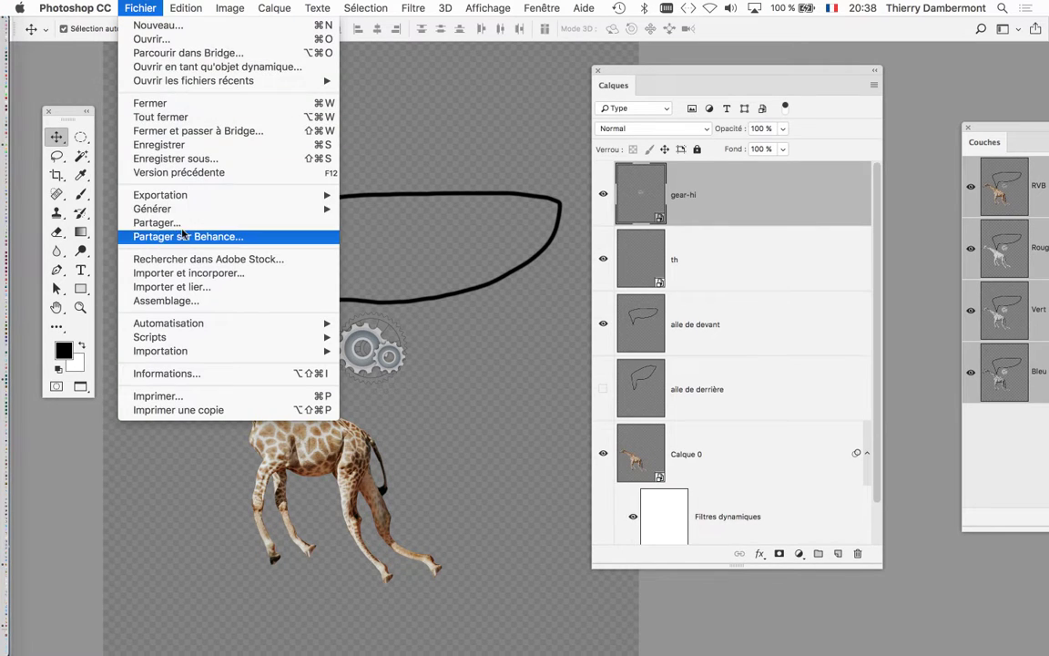
Step: Embed the metal steampunk gear image as the topmost smart-object layer and commit it
left_click(206, 273)
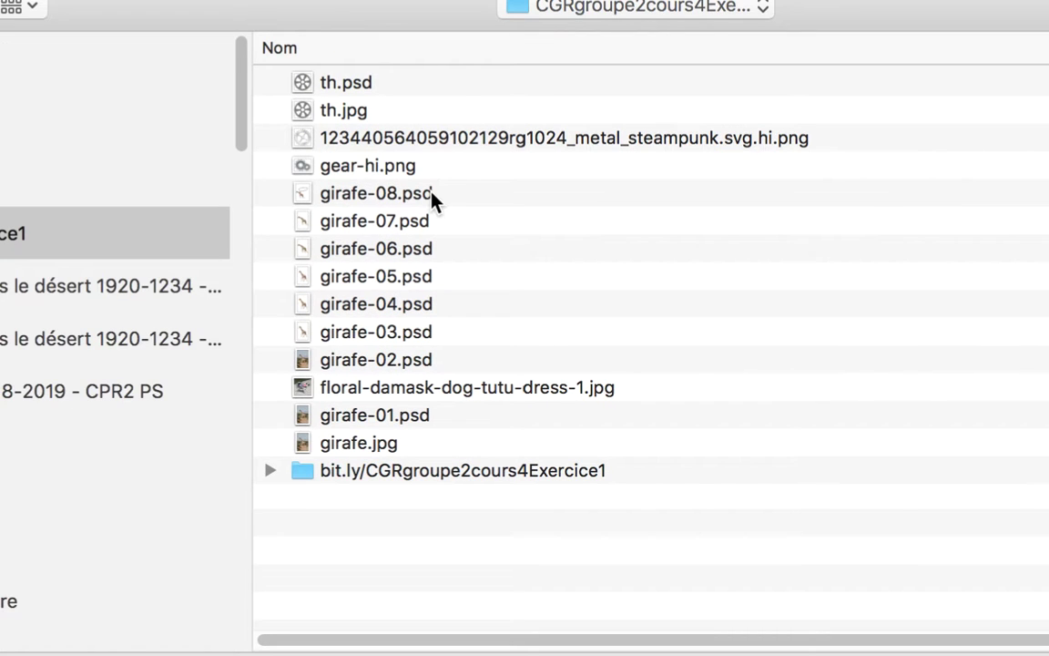
left_click(467, 142)
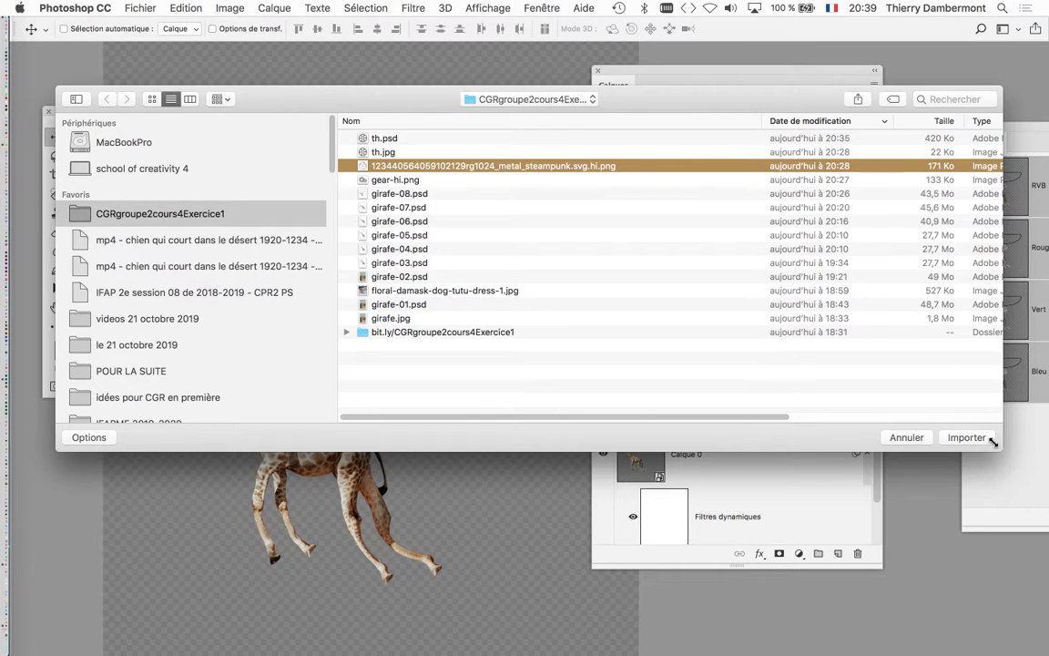
left_click(982, 436)
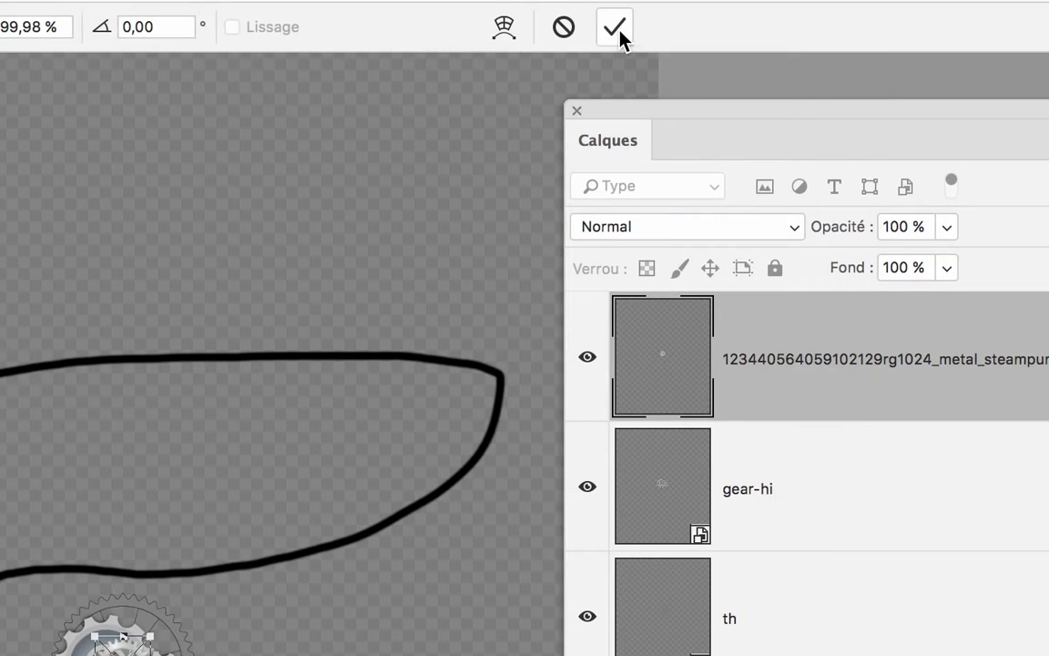
left_click(616, 29)
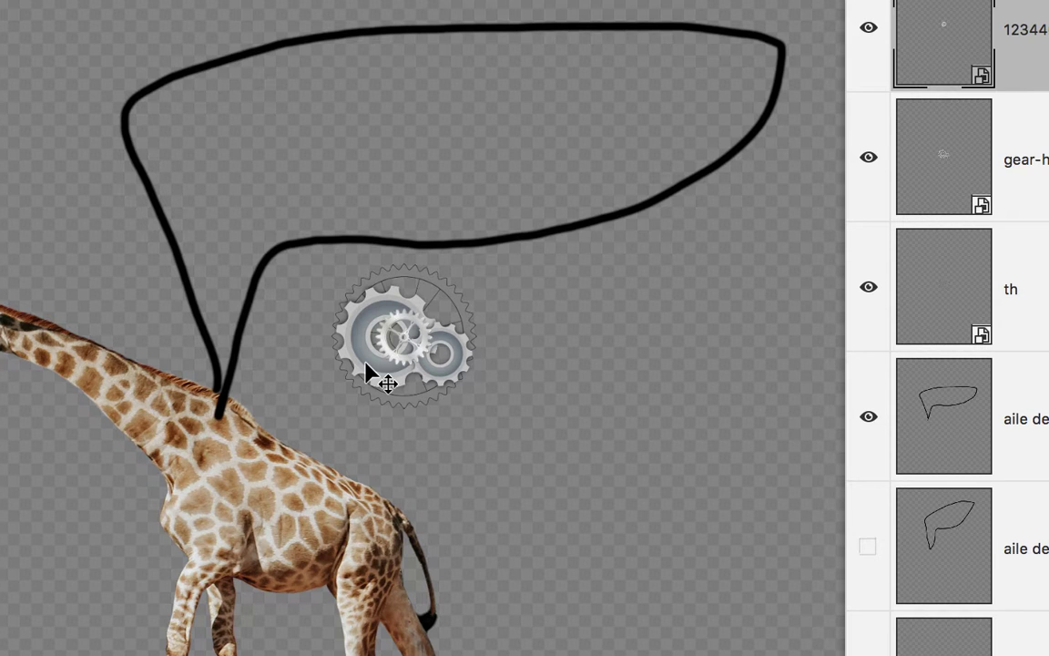
Step: Move the th outline gear up inside the wing outline and nudge the coloured gears
left_click_drag(369, 373, 451, 177)
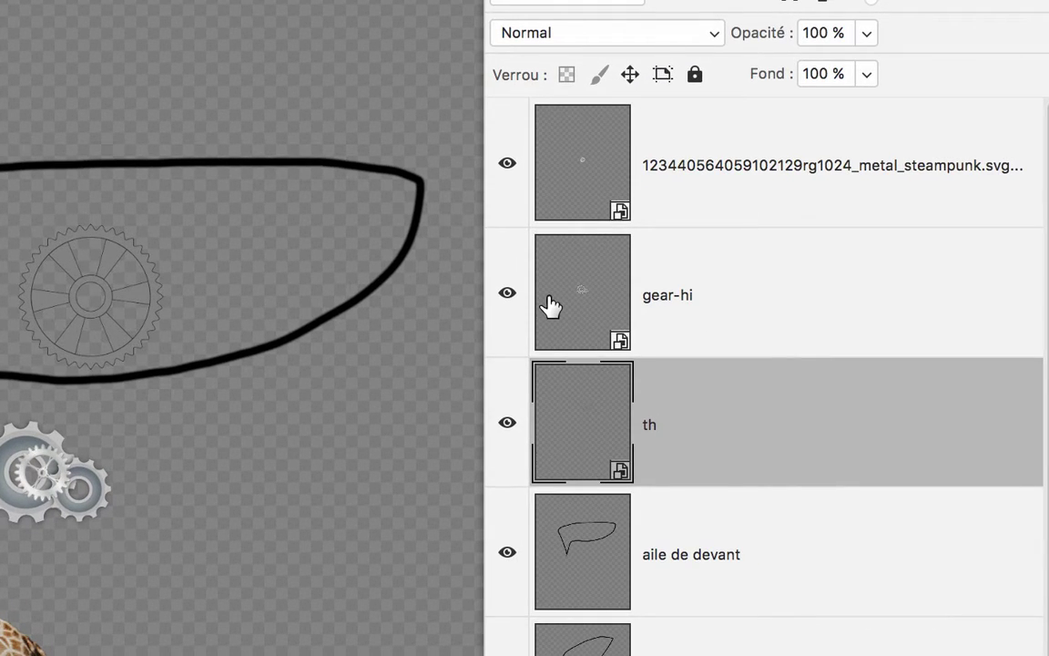
left_click(551, 305)
left_click_drag(55, 469, 43, 464)
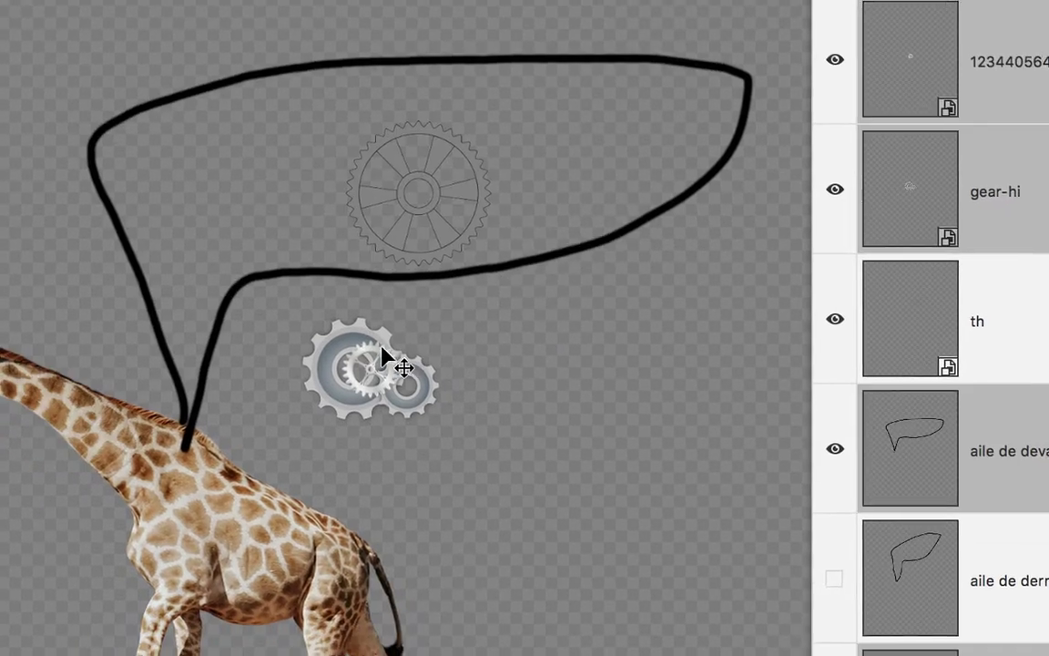
left_click_drag(383, 355, 400, 344)
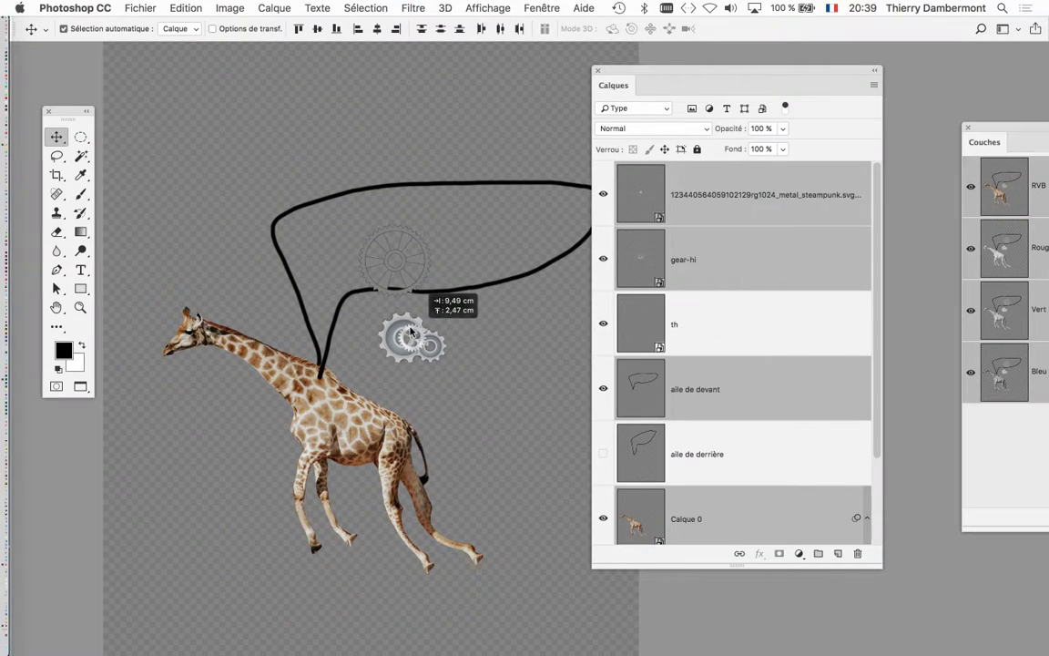
left_click_drag(412, 335, 412, 334)
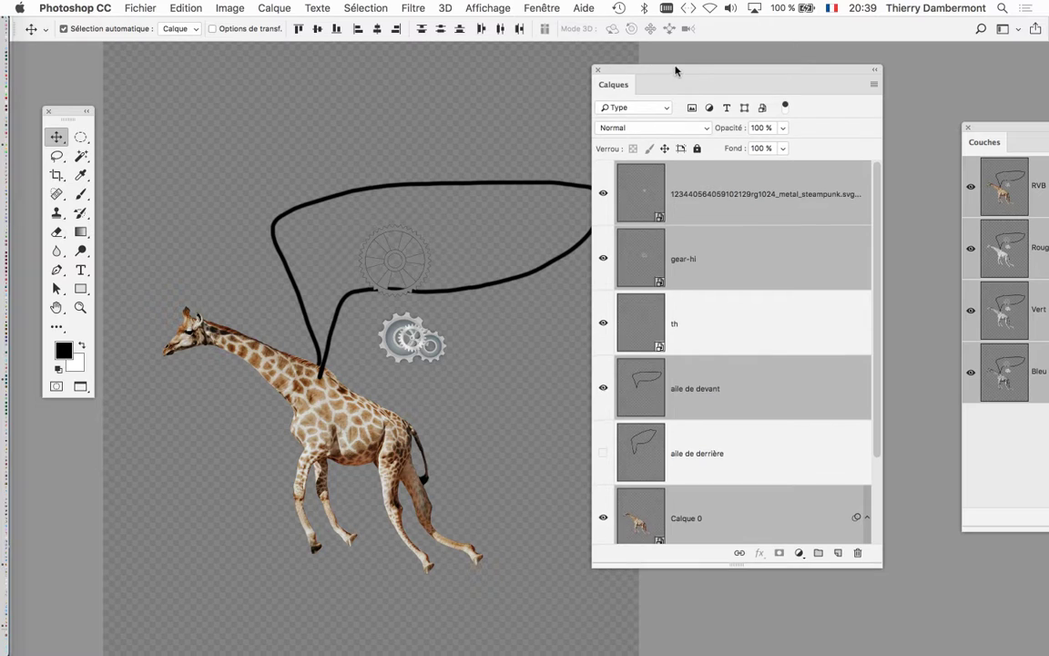
Step: Select the th, gear-hi and Calque 0 layers in turn and slightly reposition the giraffe
left_click_drag(680, 70, 726, 68)
left_click(719, 316)
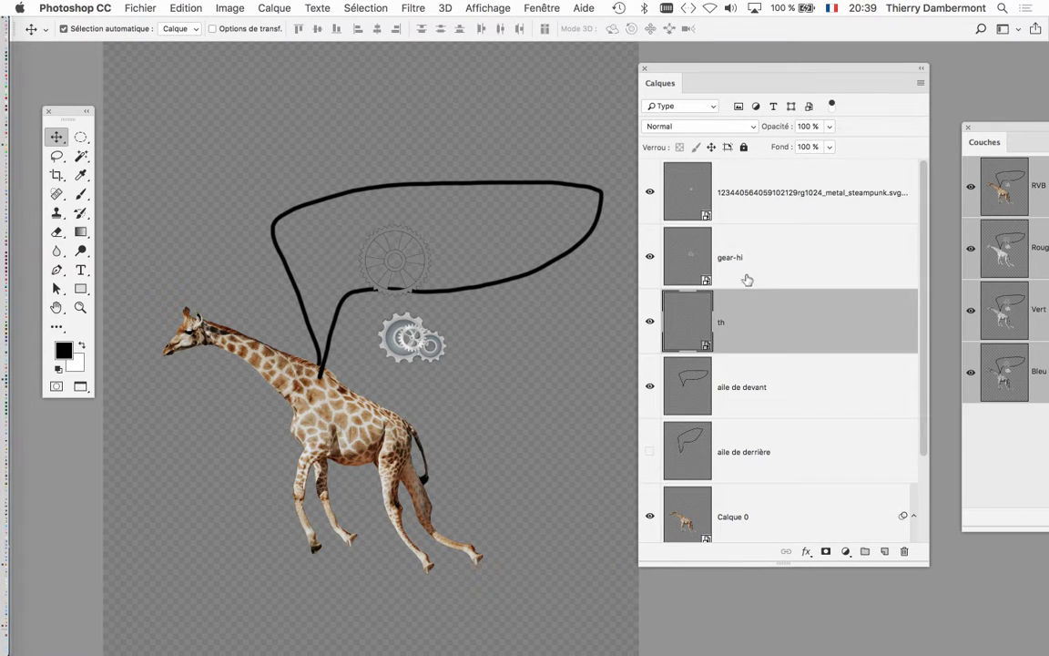
left_click(745, 281)
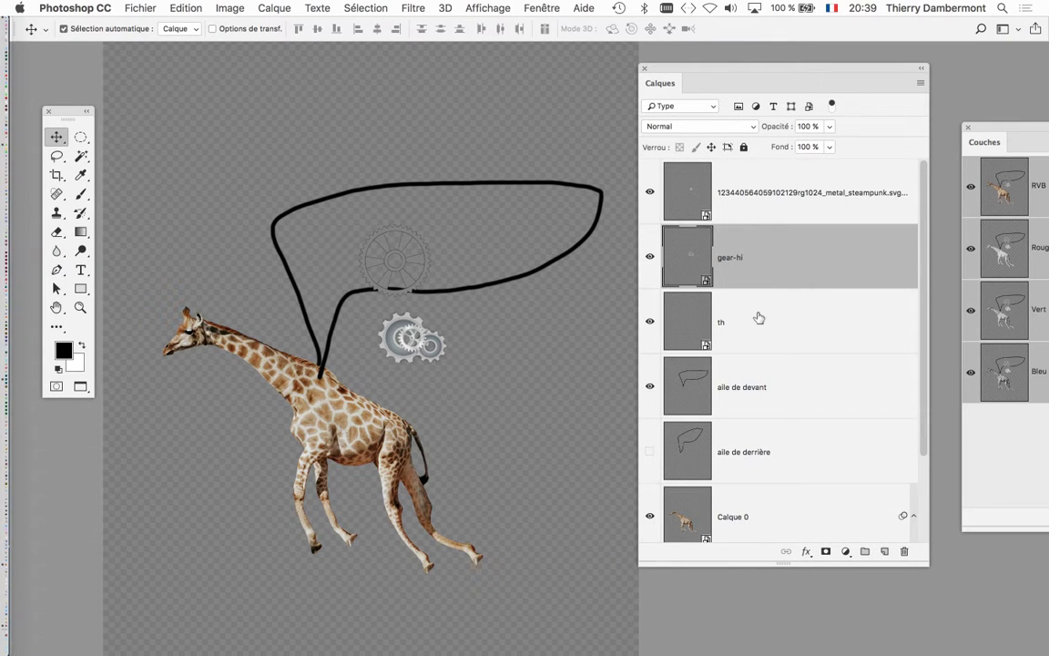
scroll(756, 315, "down", 3)
left_click(780, 407)
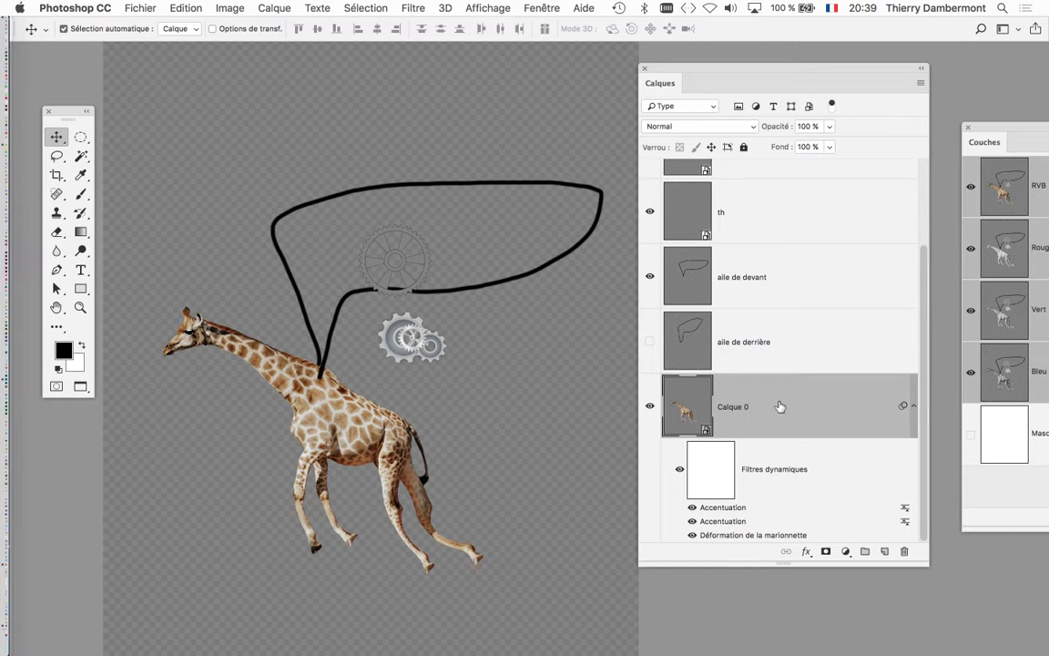
scroll(571, 397, "down", 2)
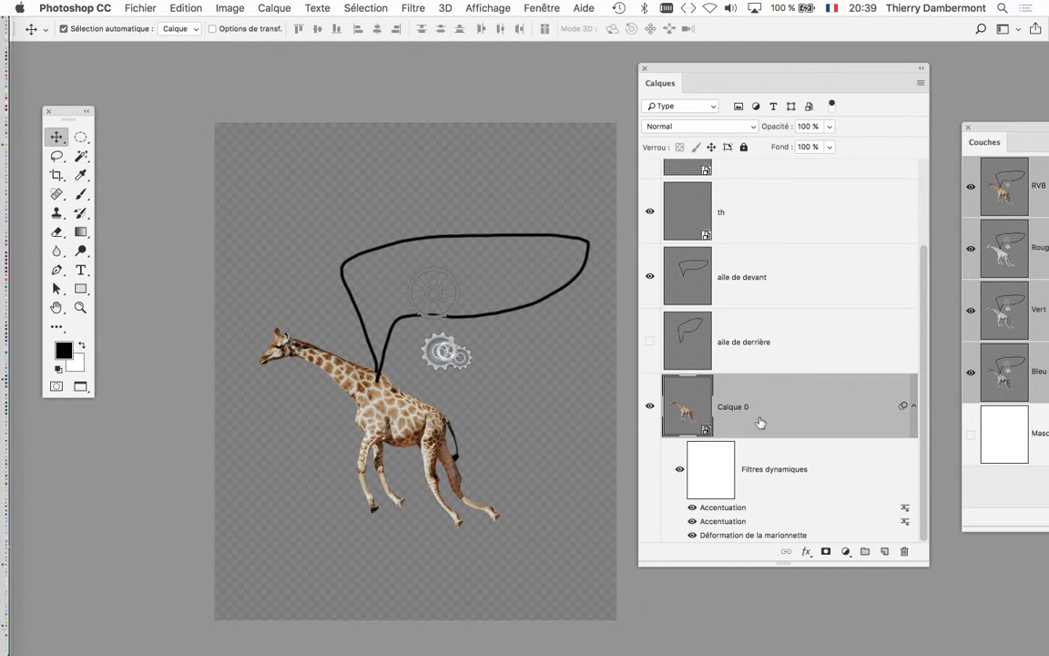
mouse_move(453, 407)
left_mouse_down()
mouse_move(412, 459)
mouse_move(453, 404)
left_mouse_up()
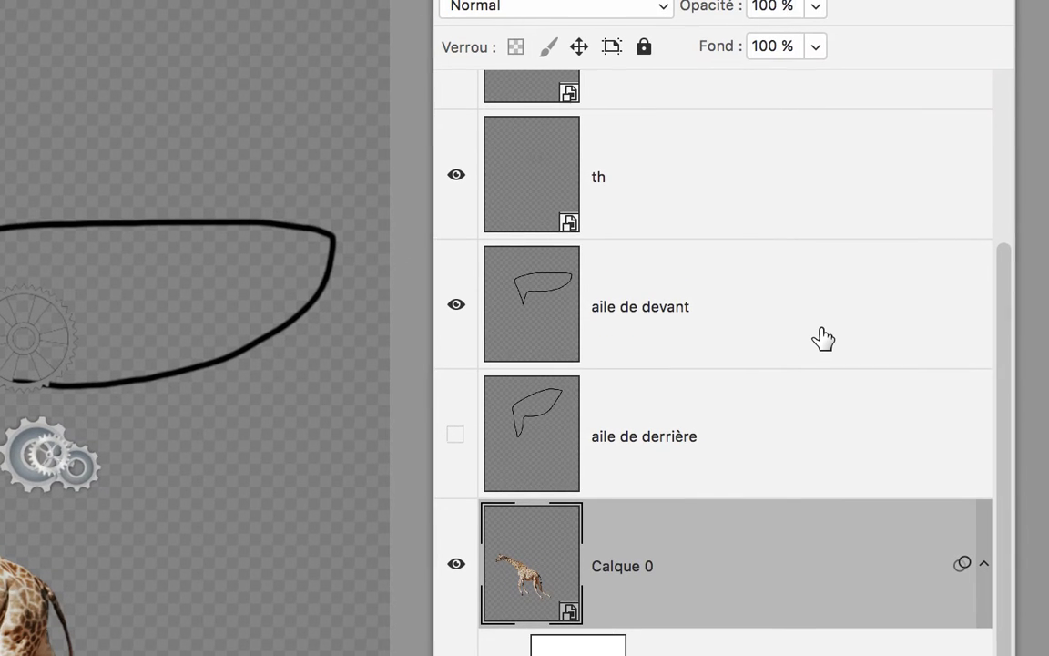
Step: Select aile de devant through Calque 0 and apply Lock All to those three layers
left_click(822, 337)
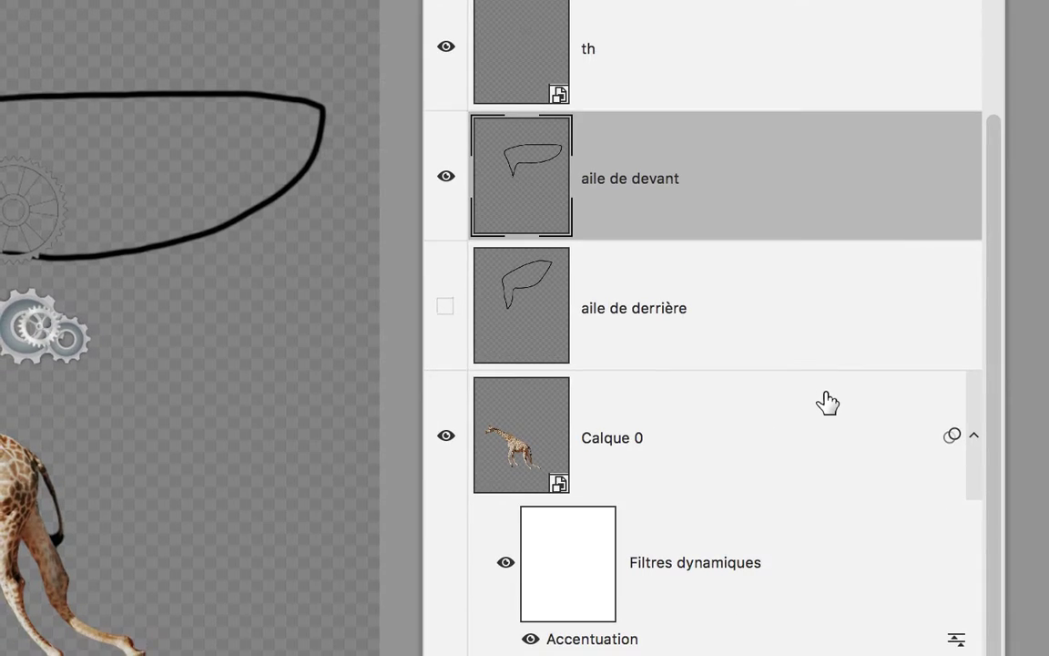
left_click(802, 537, "shift")
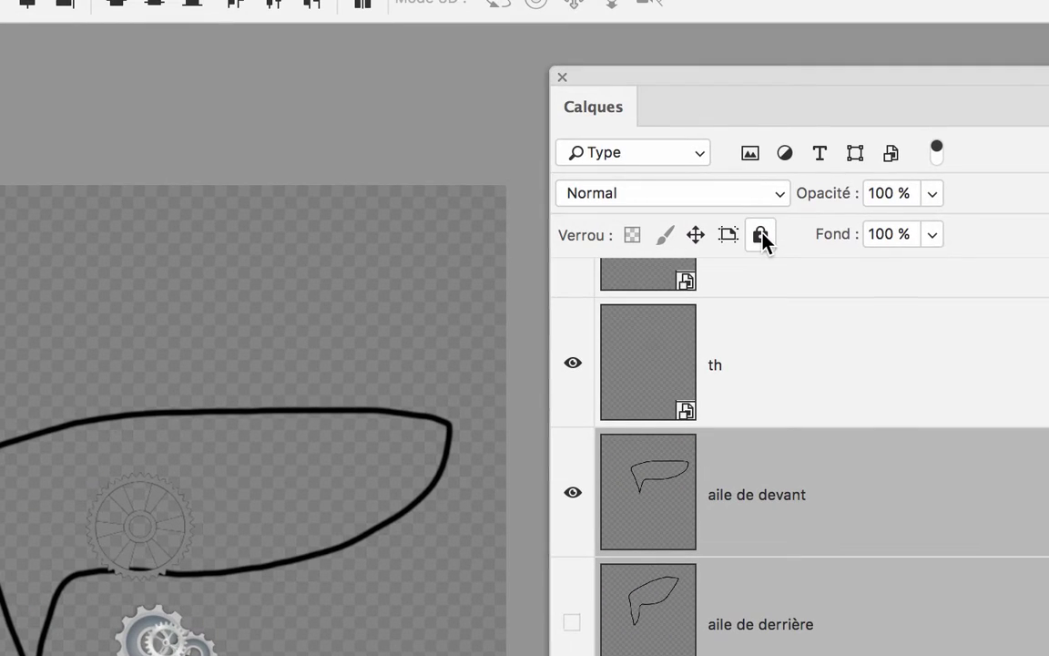
left_click(761, 236)
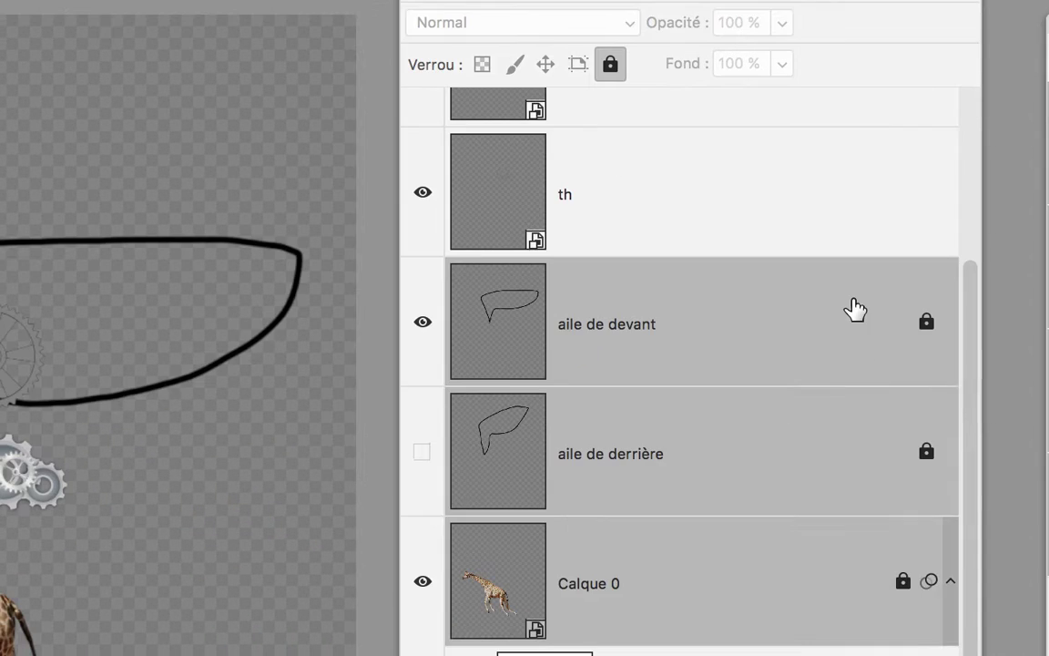
left_click(867, 271)
left_click(811, 540, "shift")
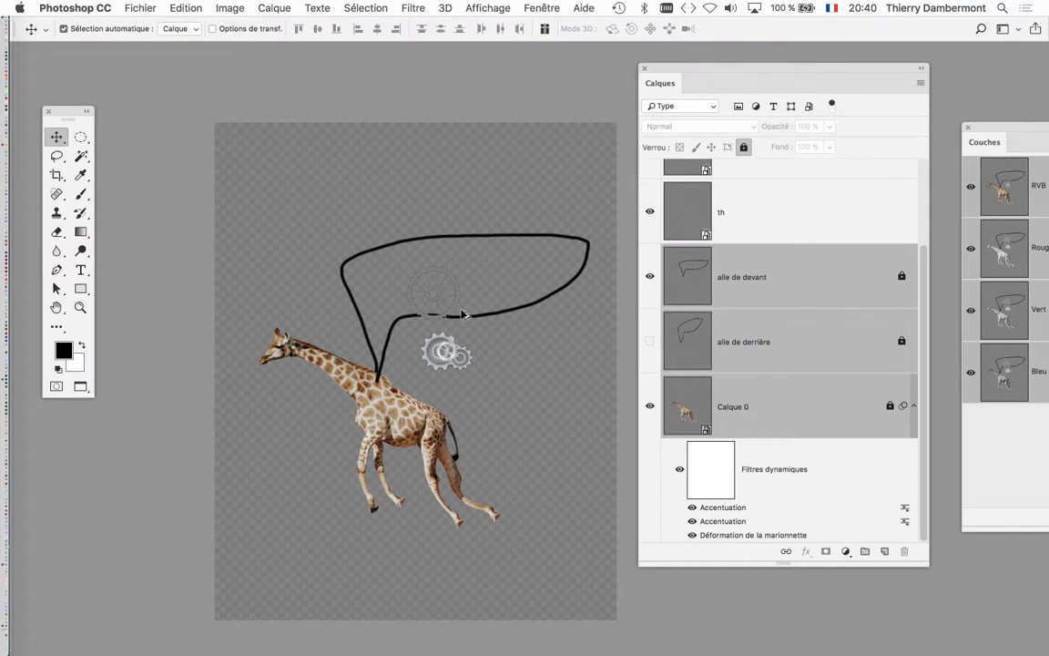
Step: Zoom in and move the outline gear and double gear higher inside the wing
key("ctrl+plus")
scroll(837, 323, "up", 1)
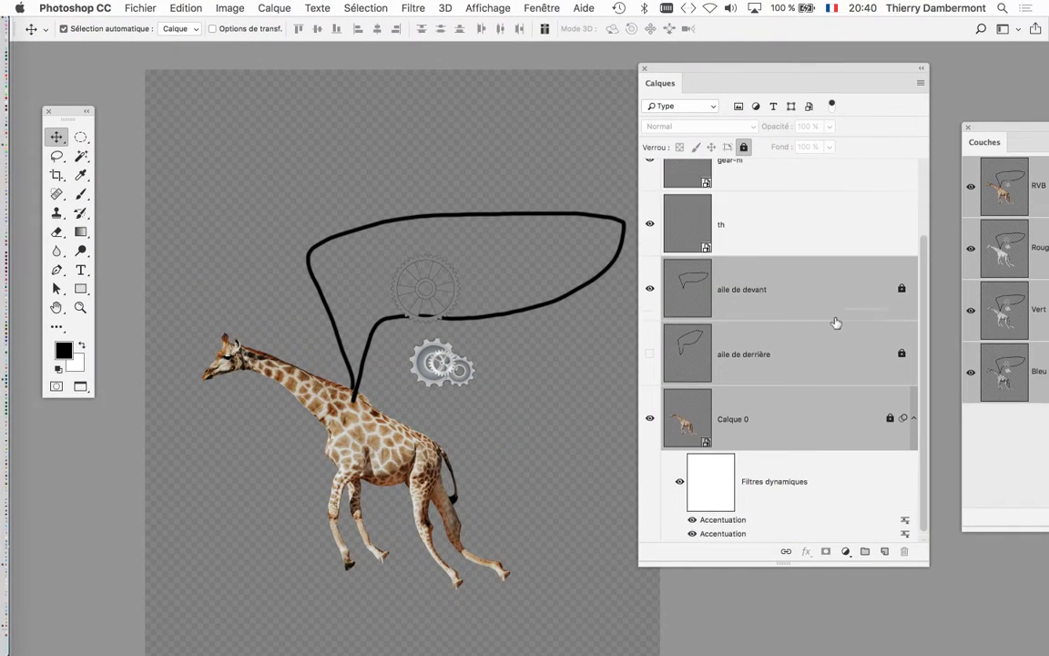
scroll(836, 323, "up", 2)
mouse_move(461, 372)
left_mouse_down()
mouse_move(473, 363)
mouse_move(343, 294)
left_mouse_up()
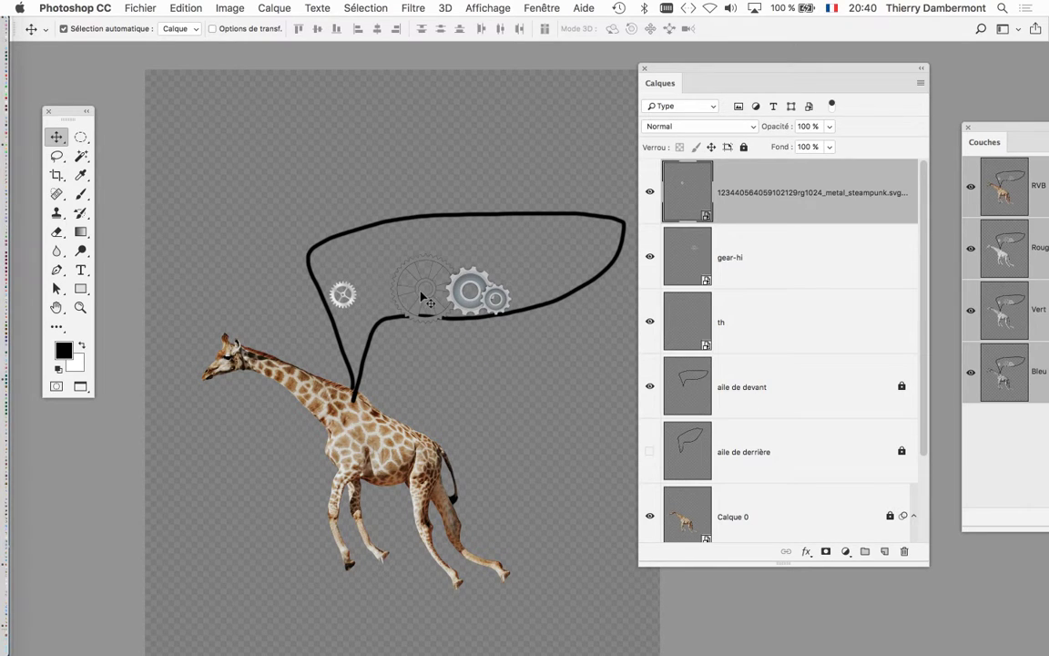
left_click_drag(425, 299, 379, 258)
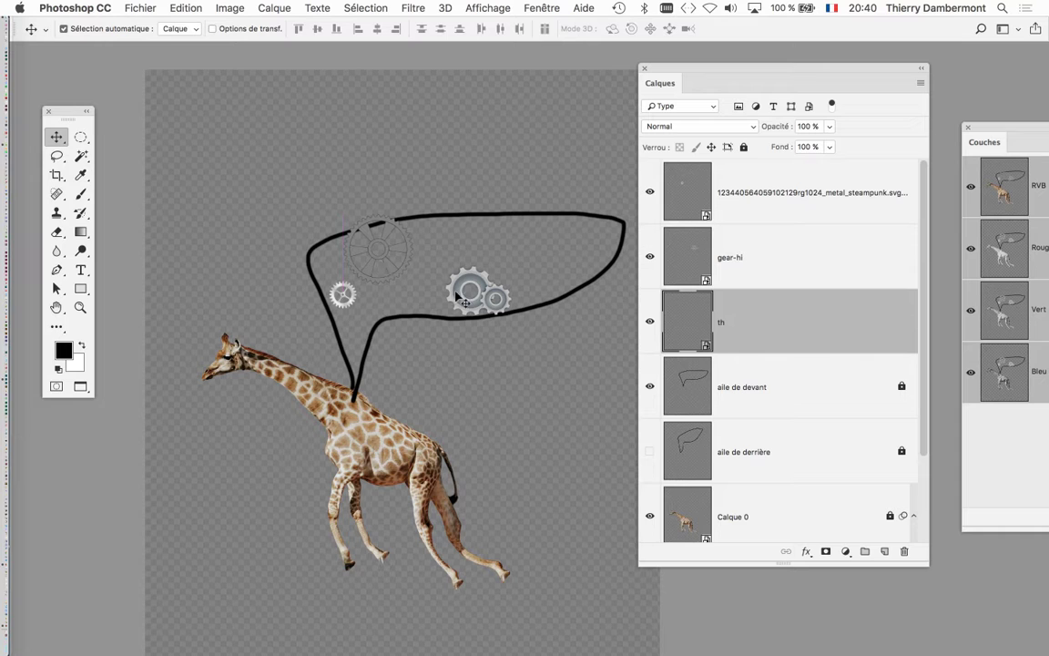
left_click_drag(472, 304, 466, 257)
Step: Select the gear-hi and th layers together and nudge them right and up
left_click(343, 293)
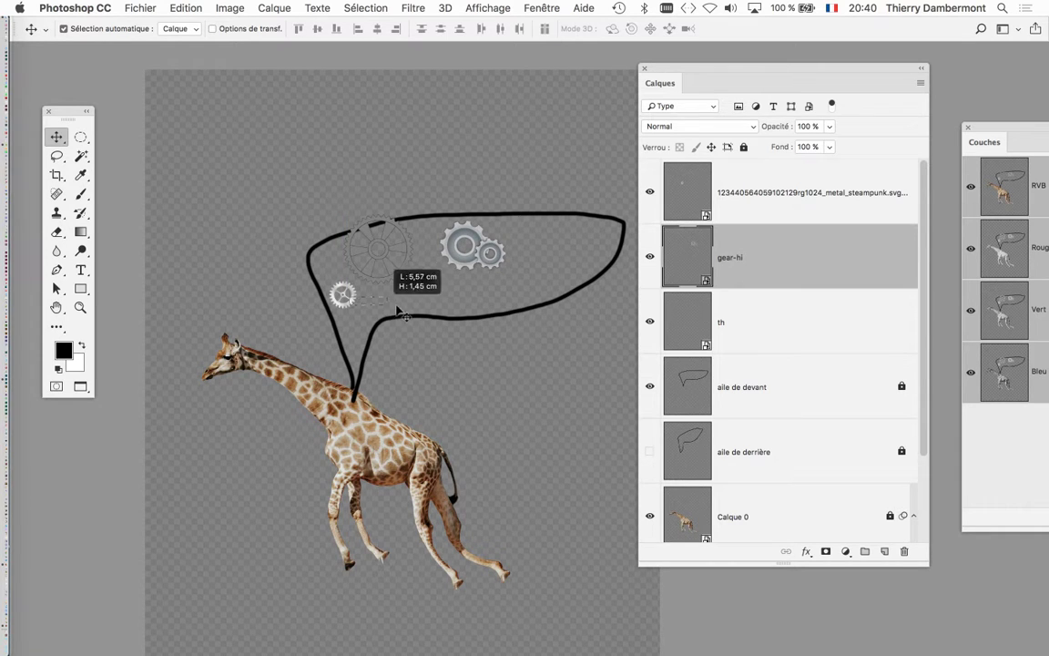
left_click(436, 228, "shift")
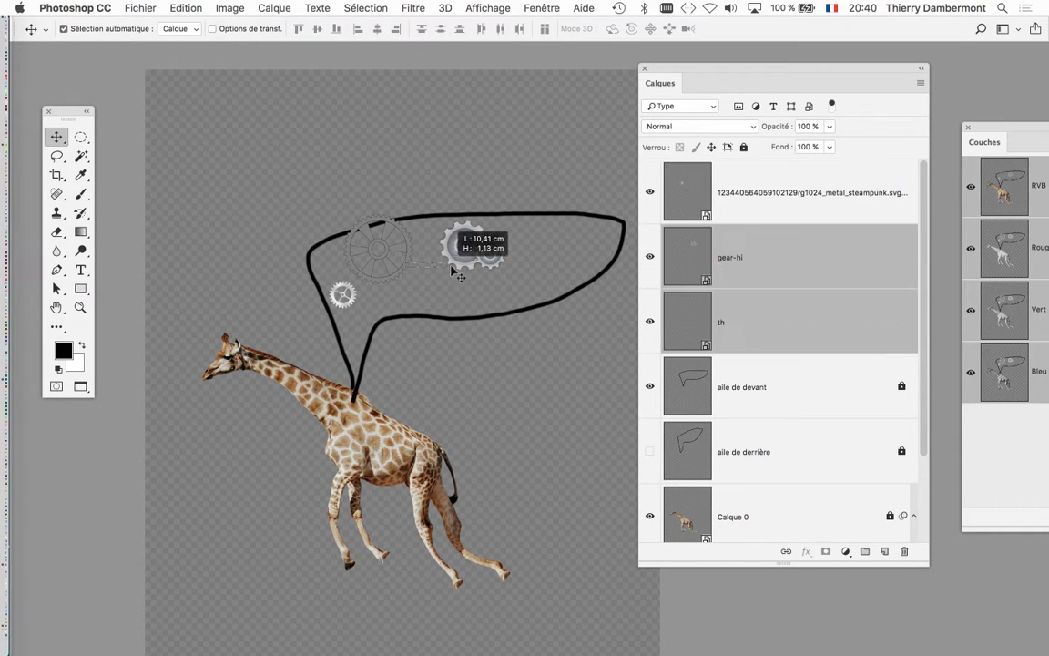
key("shift+Right")
key("shift+Right")
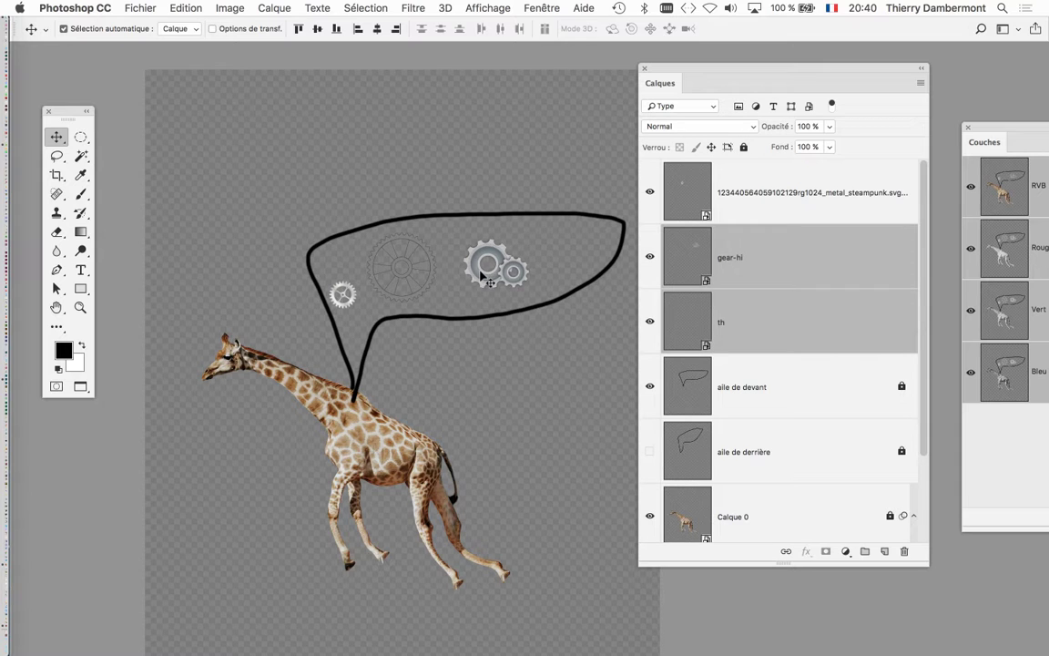
key("shift+Right")
key("shift+Up")
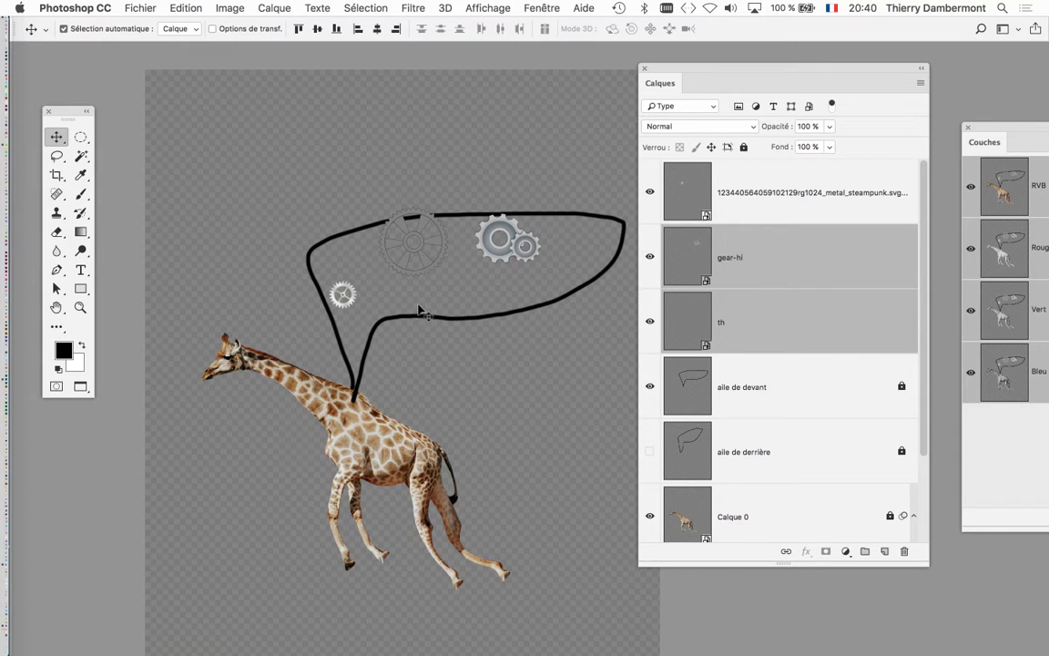
Step: Cluster the small steampunk gear, outline gear and double gear at the wing's right end
left_click(383, 280)
mouse_move(344, 297)
left_mouse_down()
mouse_move(386, 309)
mouse_move(392, 293)
left_mouse_up()
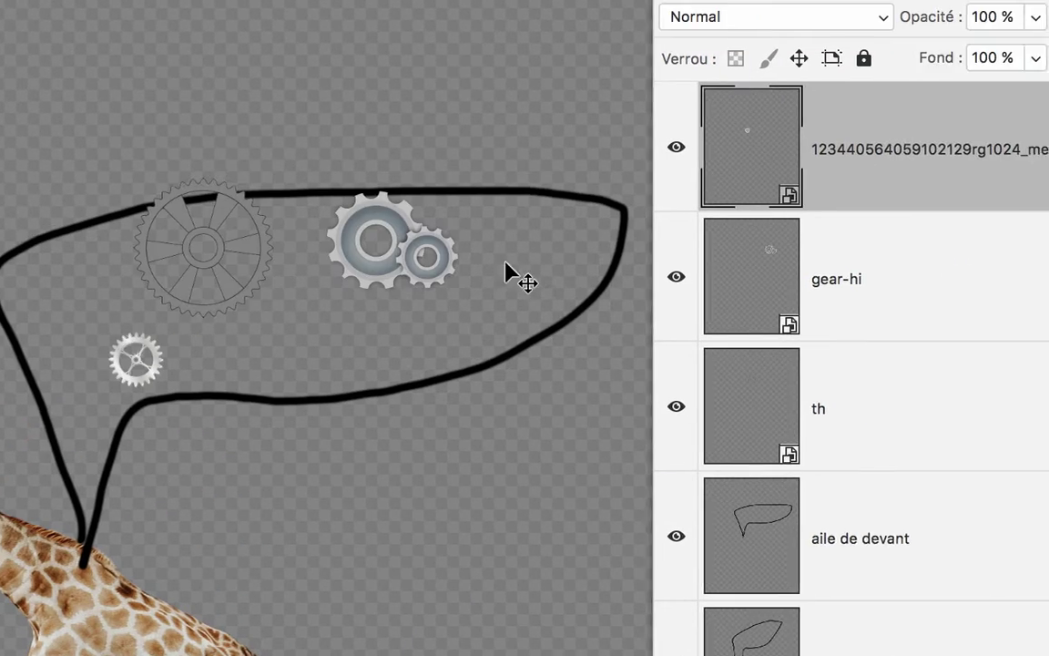
left_click(317, 264)
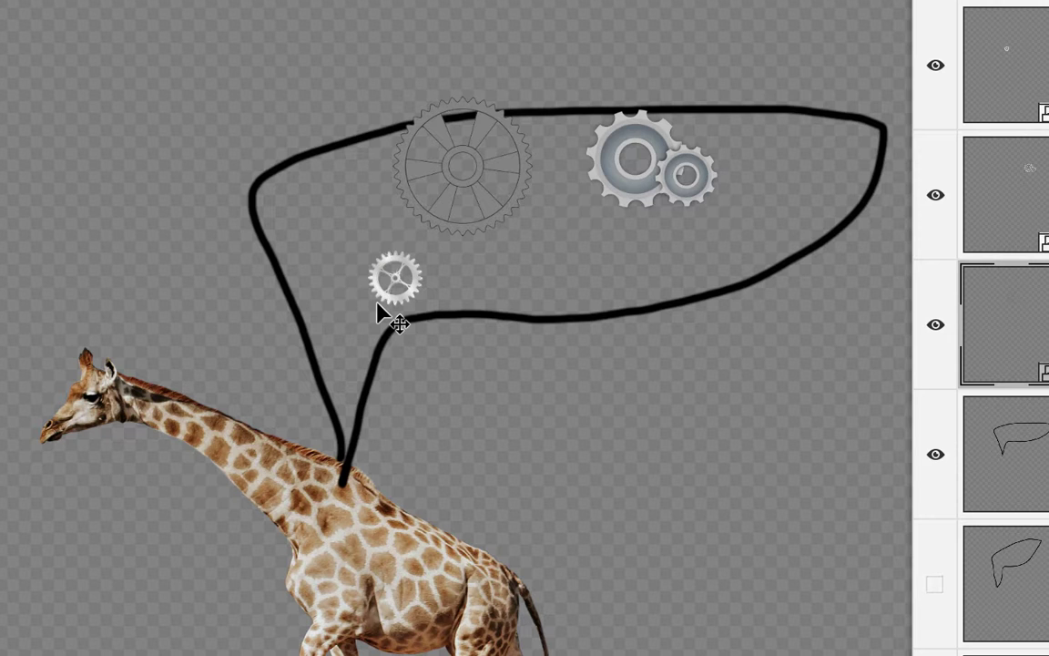
left_click_drag(383, 314, 751, 290)
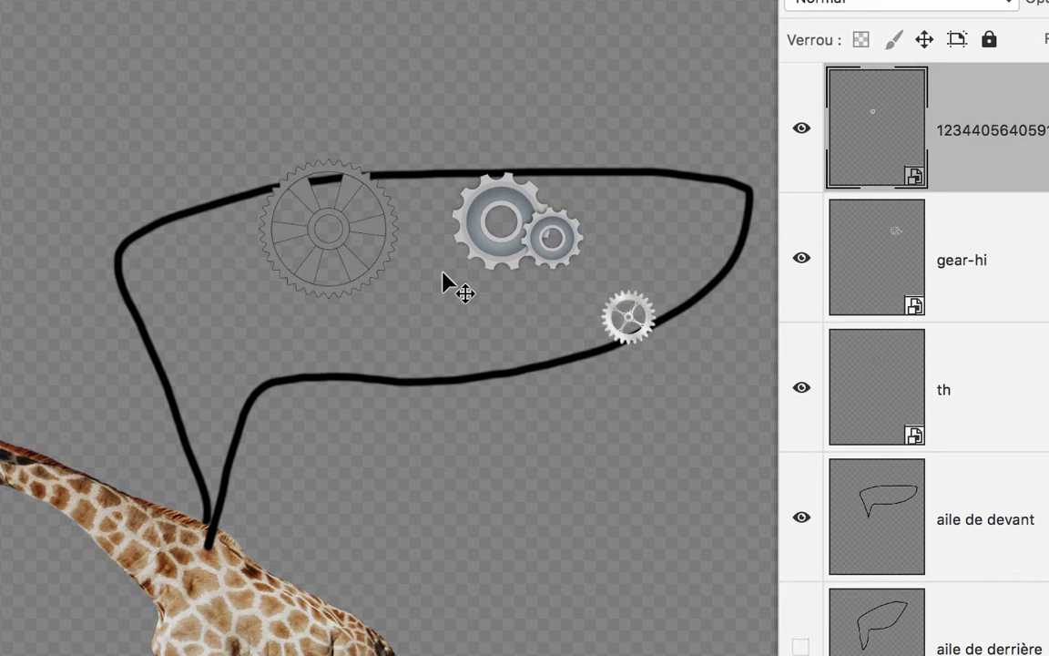
left_click_drag(445, 274, 524, 270)
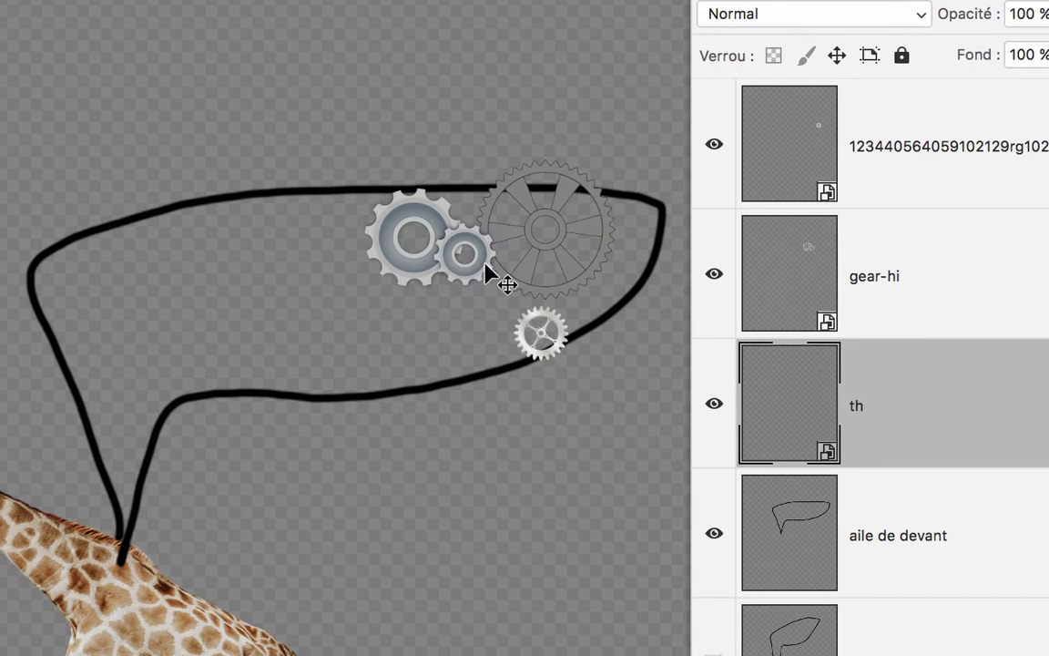
left_click_drag(495, 276, 498, 282)
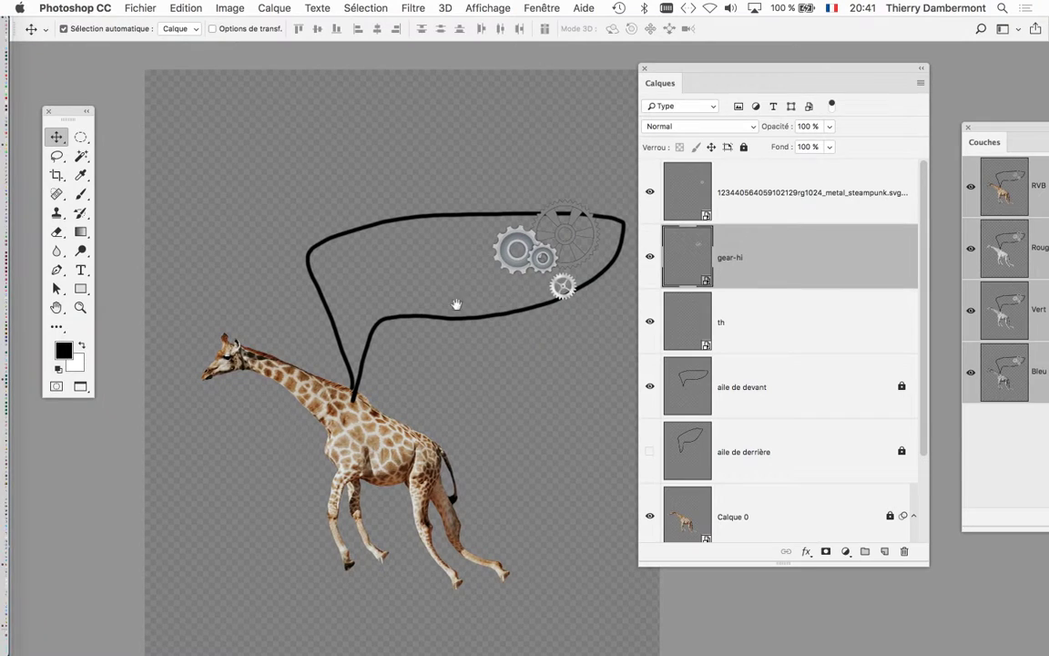
Step: Nudge the gear-hi double gear slightly down and left, then put it into Free Transform
scroll(449, 239, "up", 3)
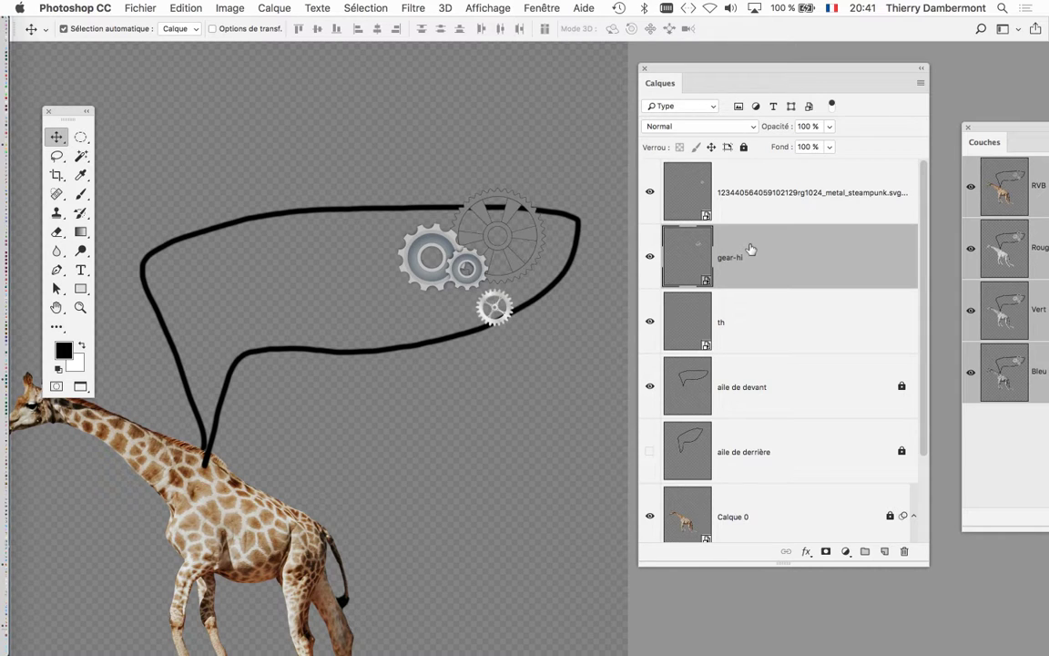
scroll(481, 267, "up", 5)
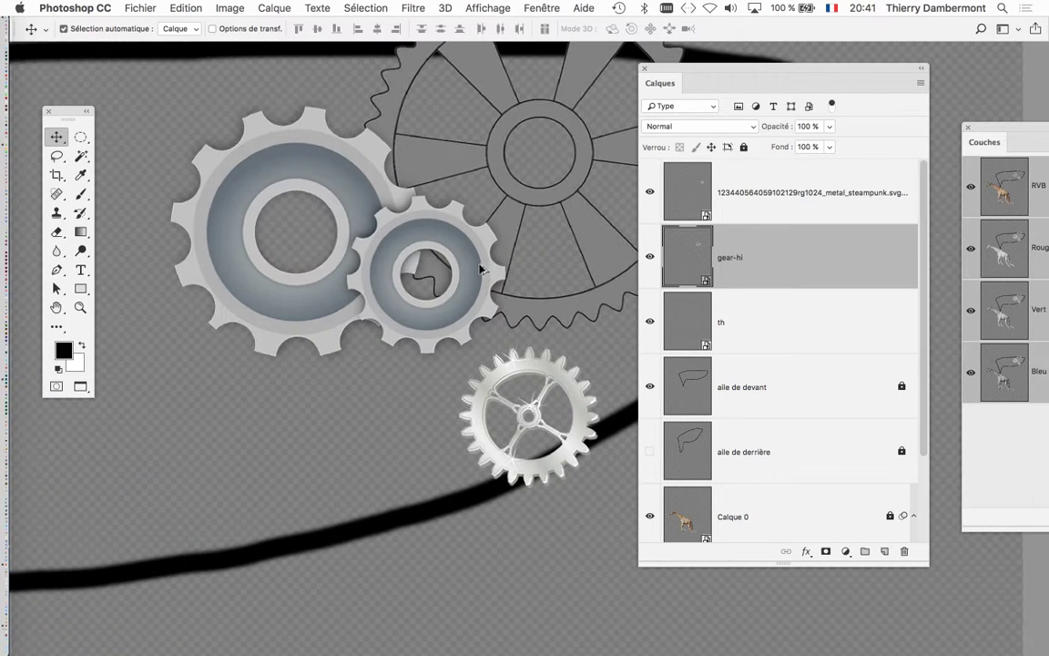
mouse_move(339, 251)
left_mouse_down()
mouse_move(321, 317)
mouse_move(340, 276)
mouse_move(481, 300)
mouse_move(394, 337)
left_mouse_up()
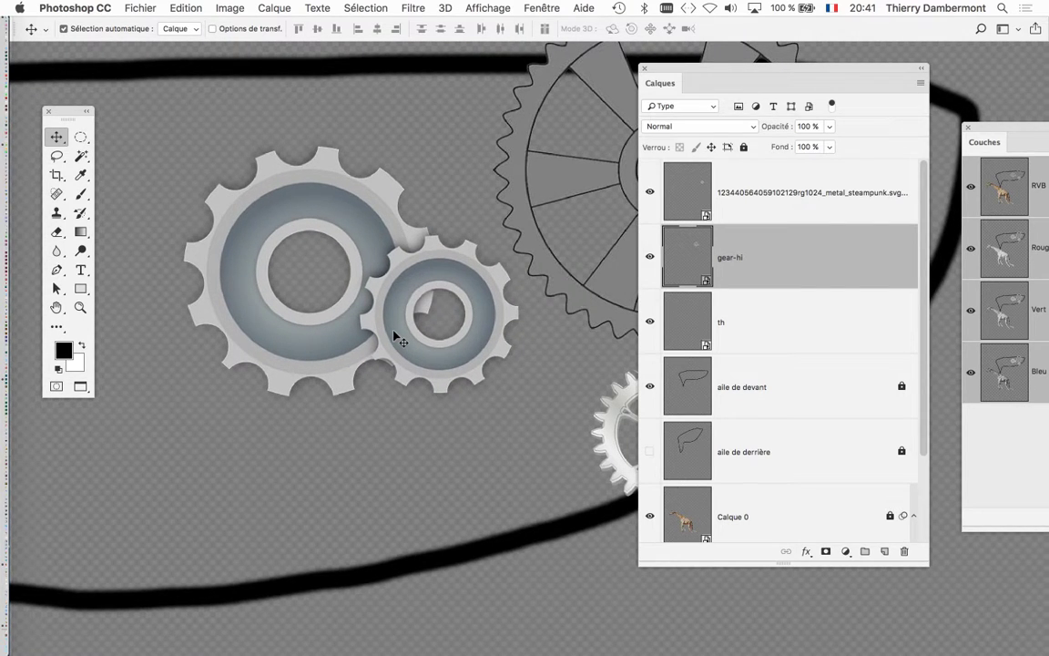
key("ctrl+t")
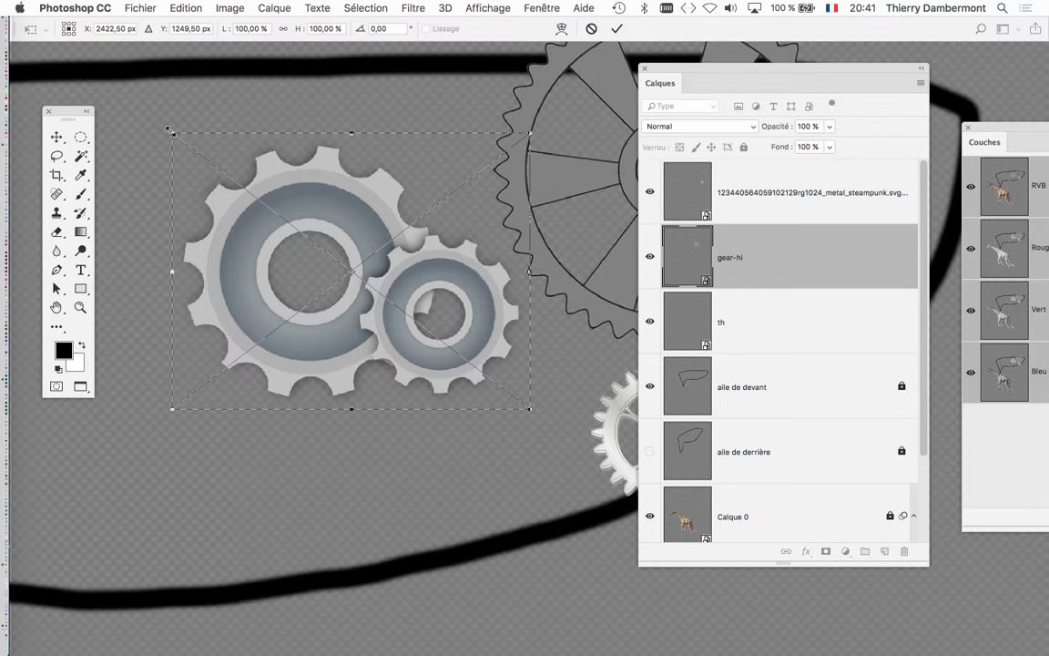
Step: Scale gear-hi down to about 9% (9.05% × 8.99%), commit, and disable Auto-Select
left_click_drag(171, 130, 335, 258)
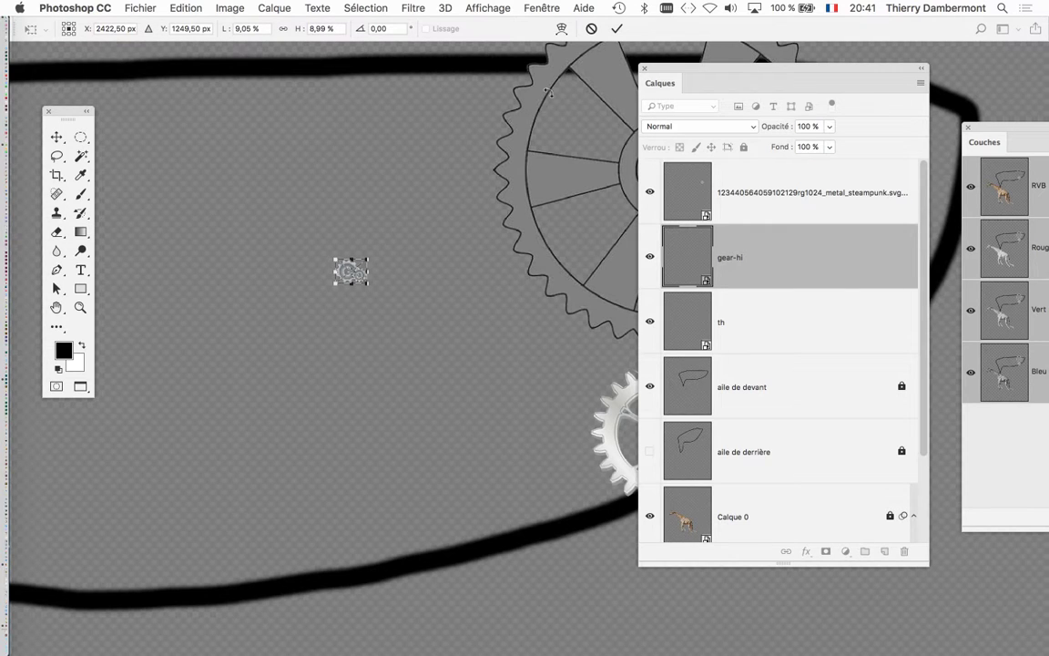
left_click(617, 29)
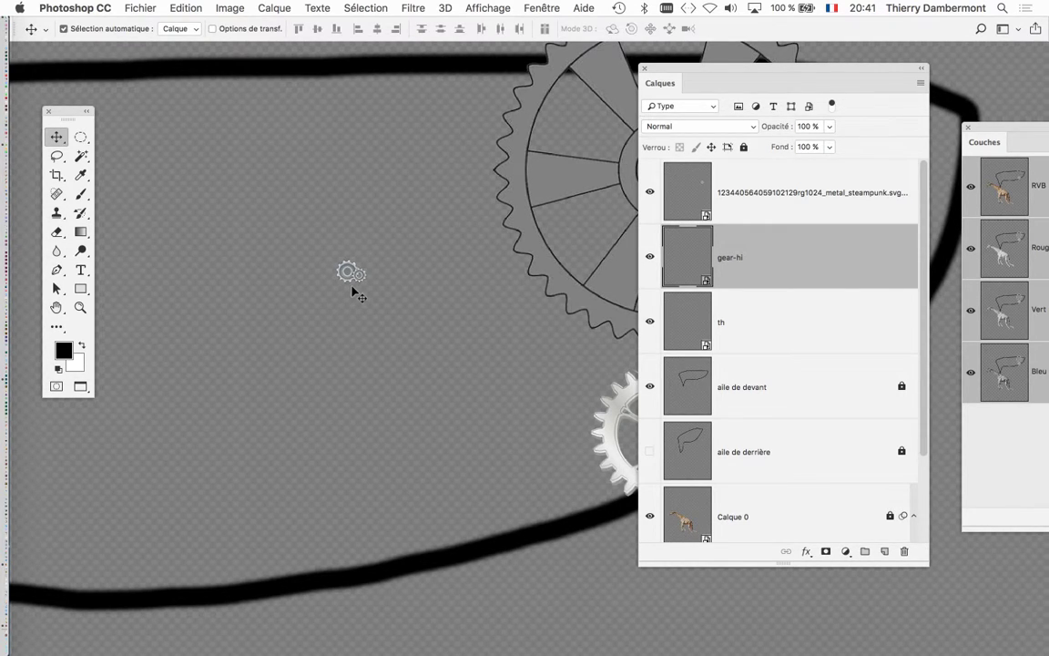
scroll(350, 285, "up", 2)
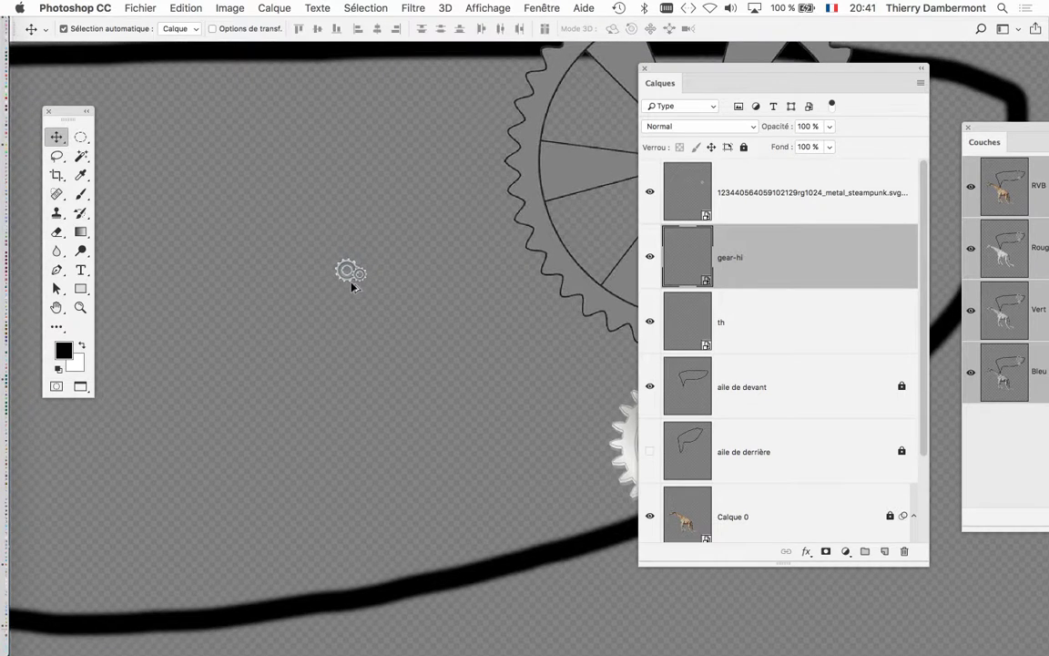
scroll(351, 285, "up", 2)
scroll(351, 285, "up", 2)
scroll(350, 285, "up", 3)
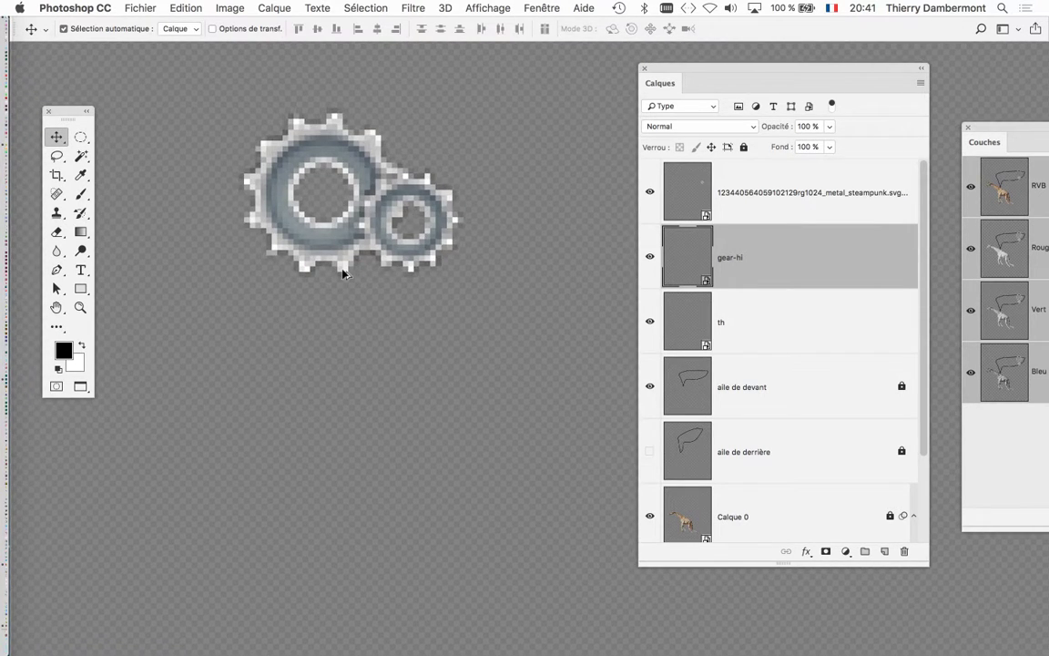
scroll(356, 301, "up", 1)
scroll(366, 335, "up", 2)
scroll(376, 353, "up", 1)
scroll(376, 352, "up", 1)
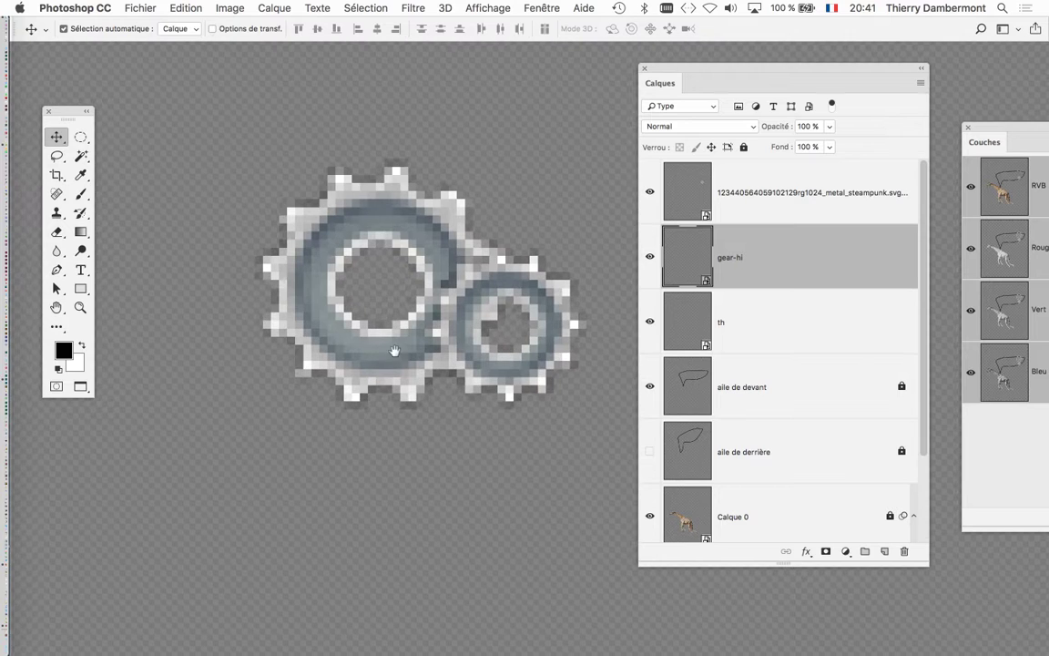
scroll(375, 360, "up", 1)
scroll(373, 368, "up", 1)
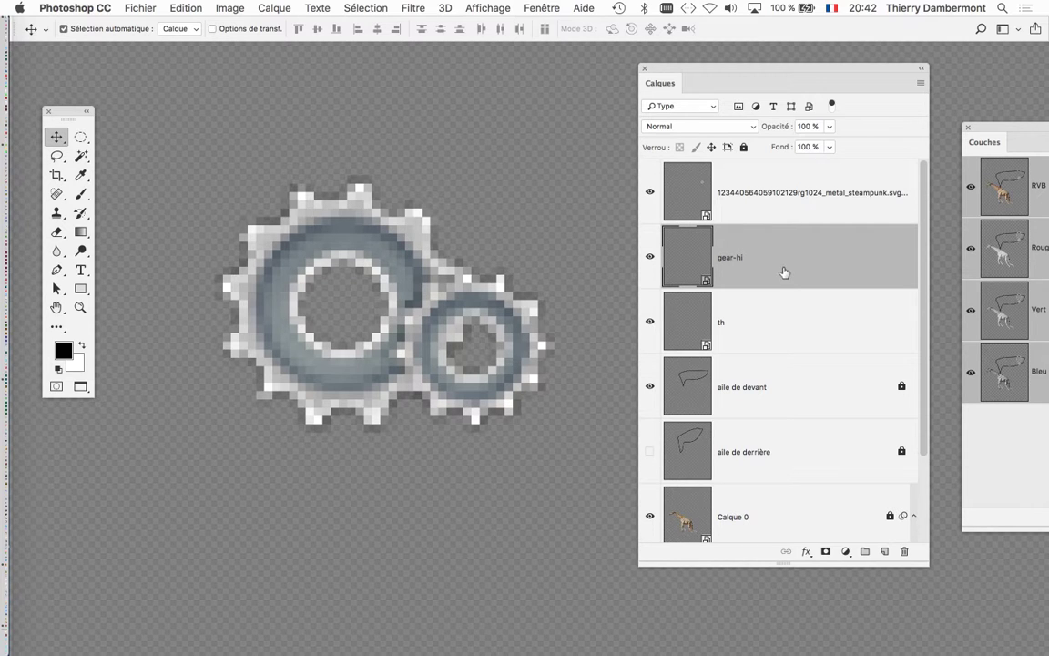
key("super")
scroll(483, 309, "down", 5)
Step: Enlarge the shrunken gear-hi gears to roughly half size and bring them into view
key("ctrl+t")
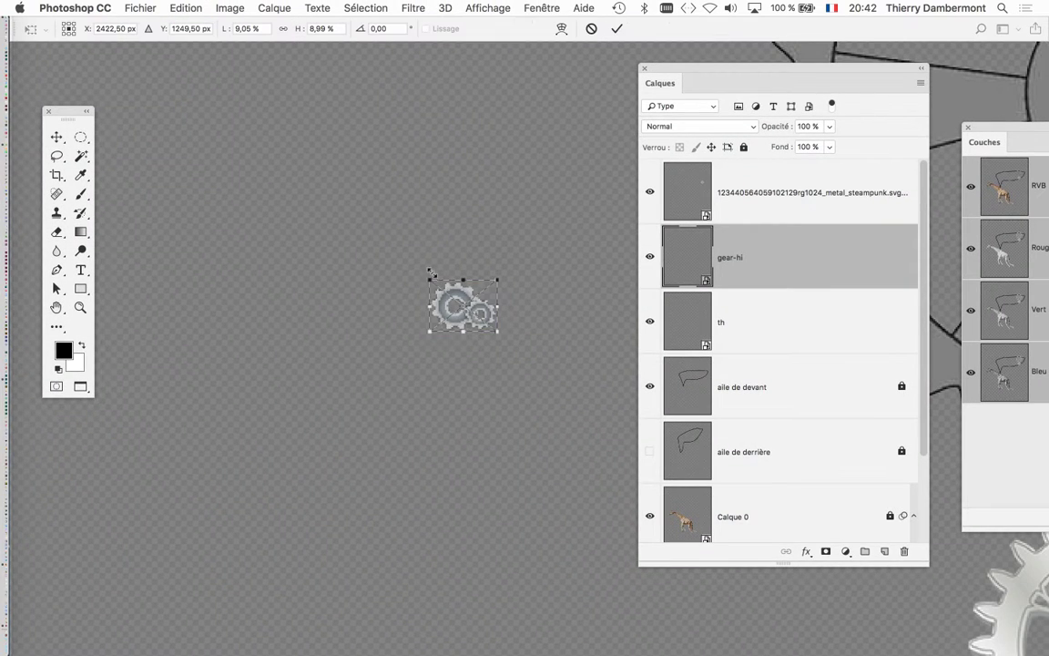
left_click_drag(429, 272, 234, 168)
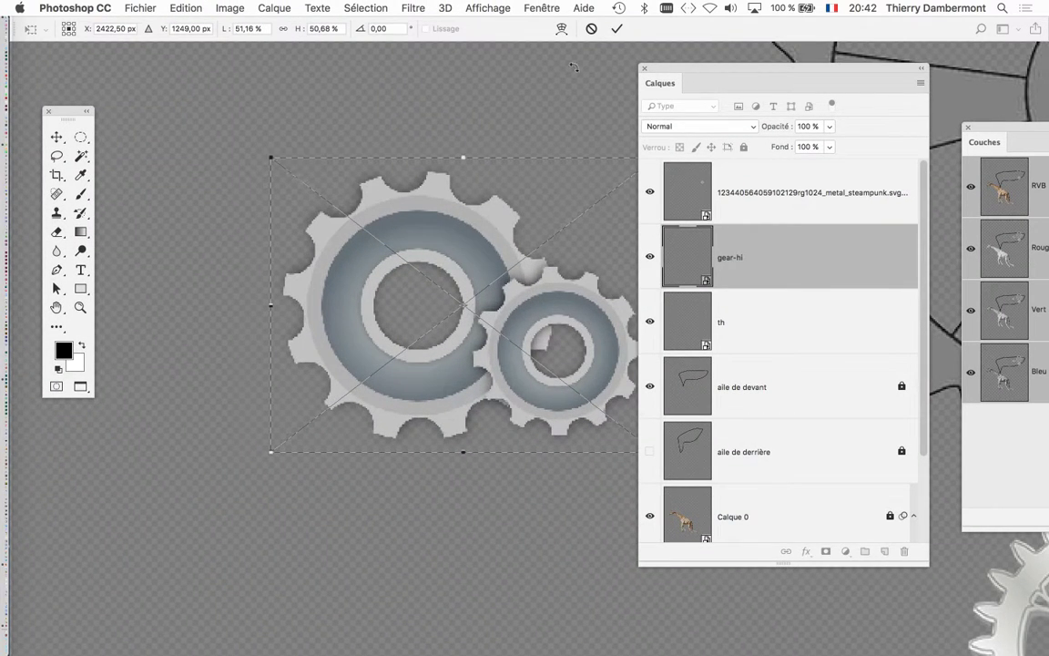
left_click(617, 28)
left_click_drag(475, 325, 428, 304)
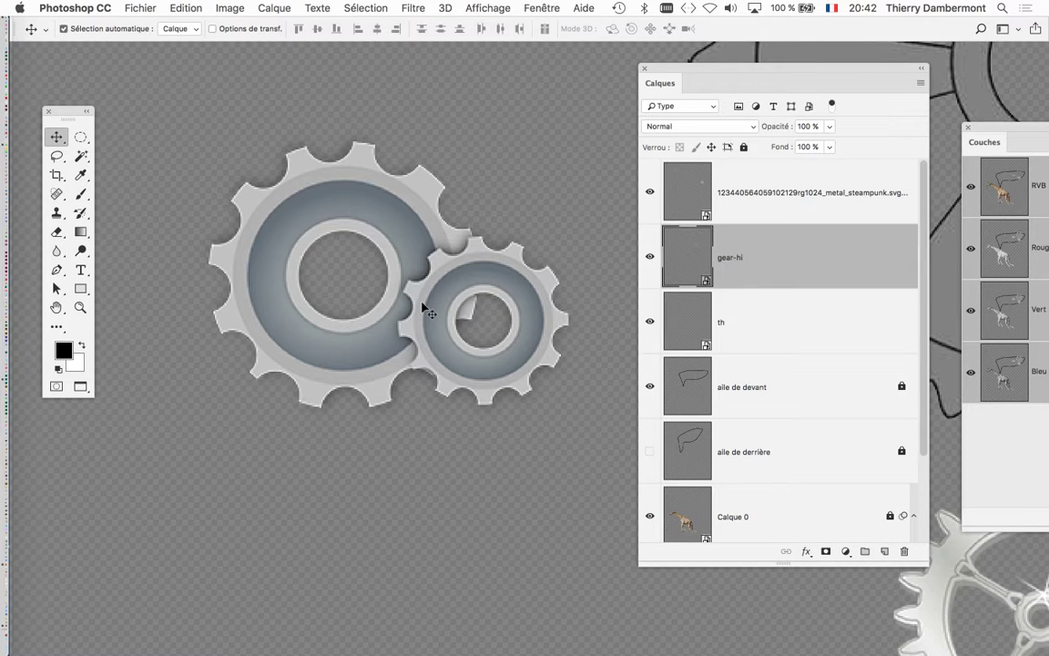
Step: Scale gear-hi up again to about 69%, commit, and zoom out to the wing
key("ctrl+t")
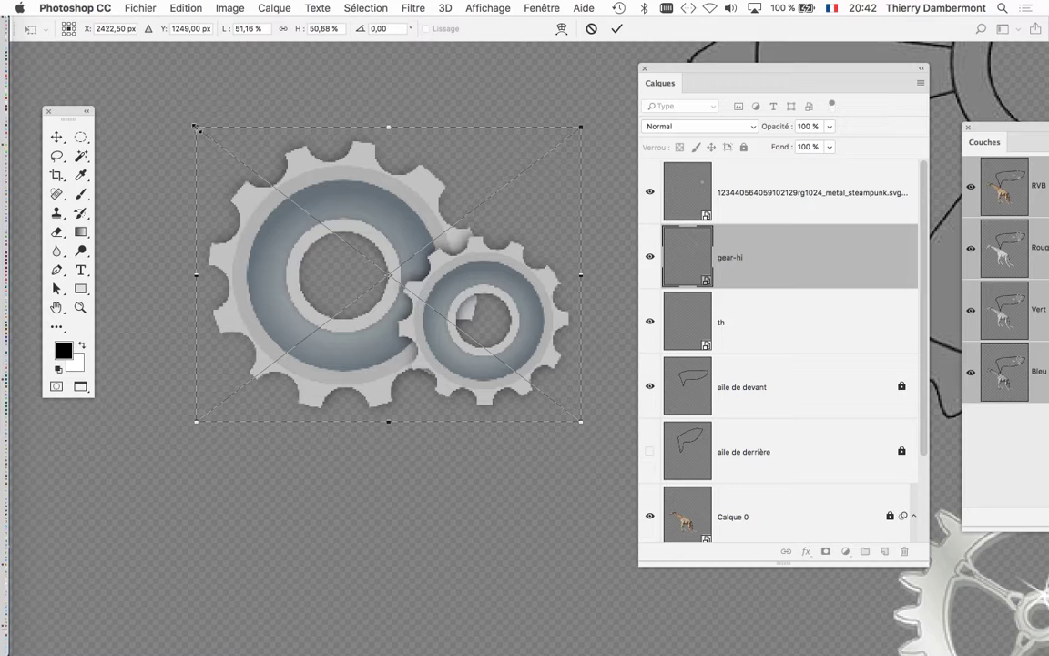
mouse_move(195, 127)
left_mouse_down()
mouse_move(202, 133)
mouse_move(106, 83)
left_mouse_up()
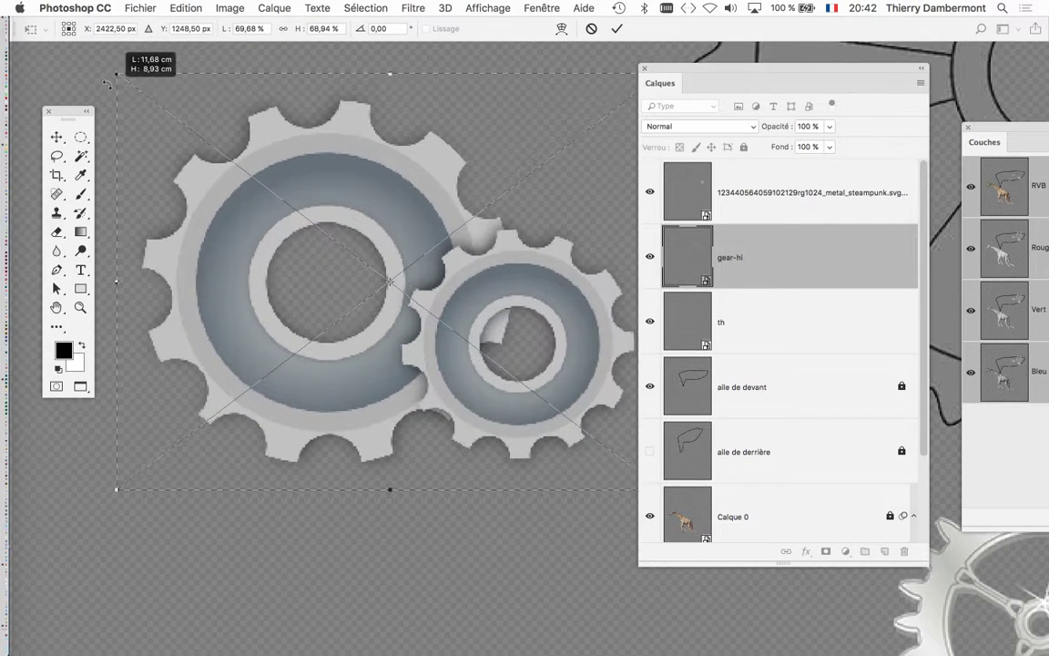
left_click(617, 28)
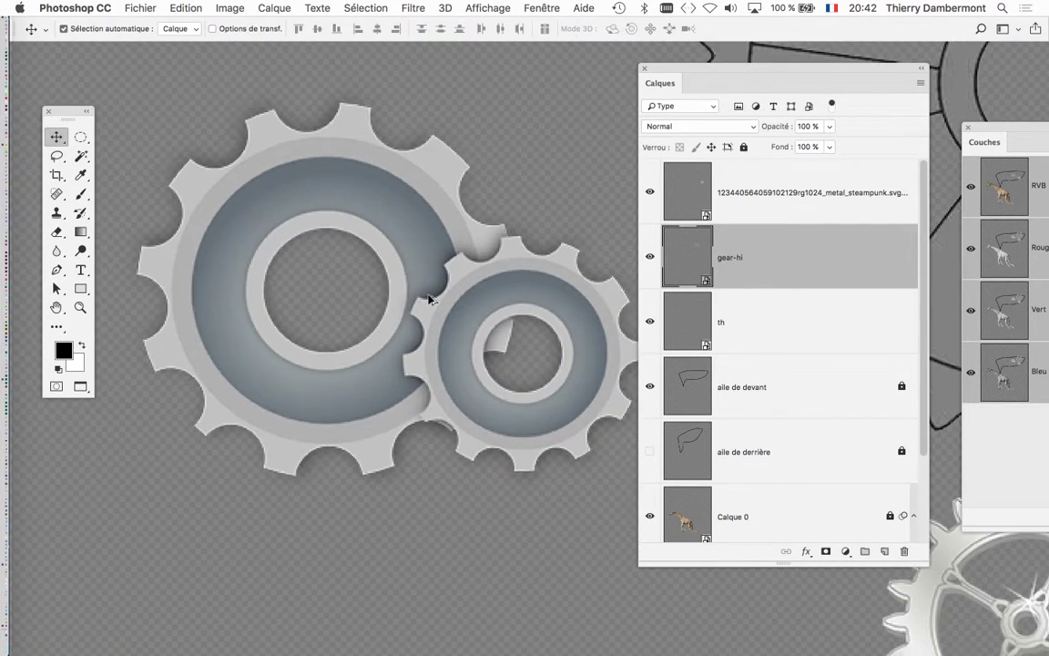
key("super+minus")
key("super+minus")
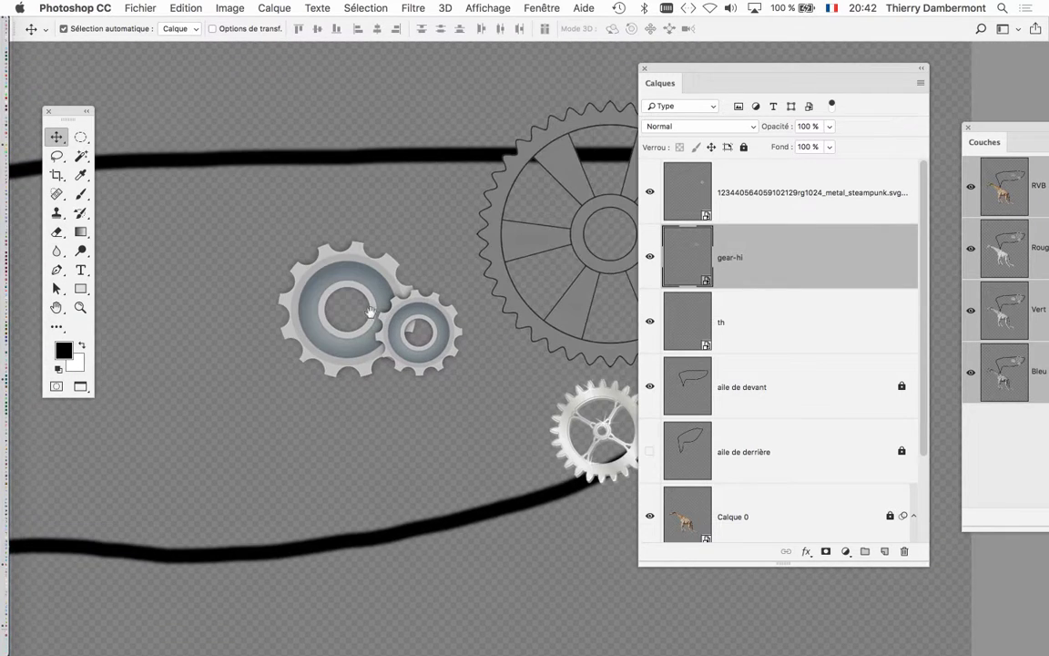